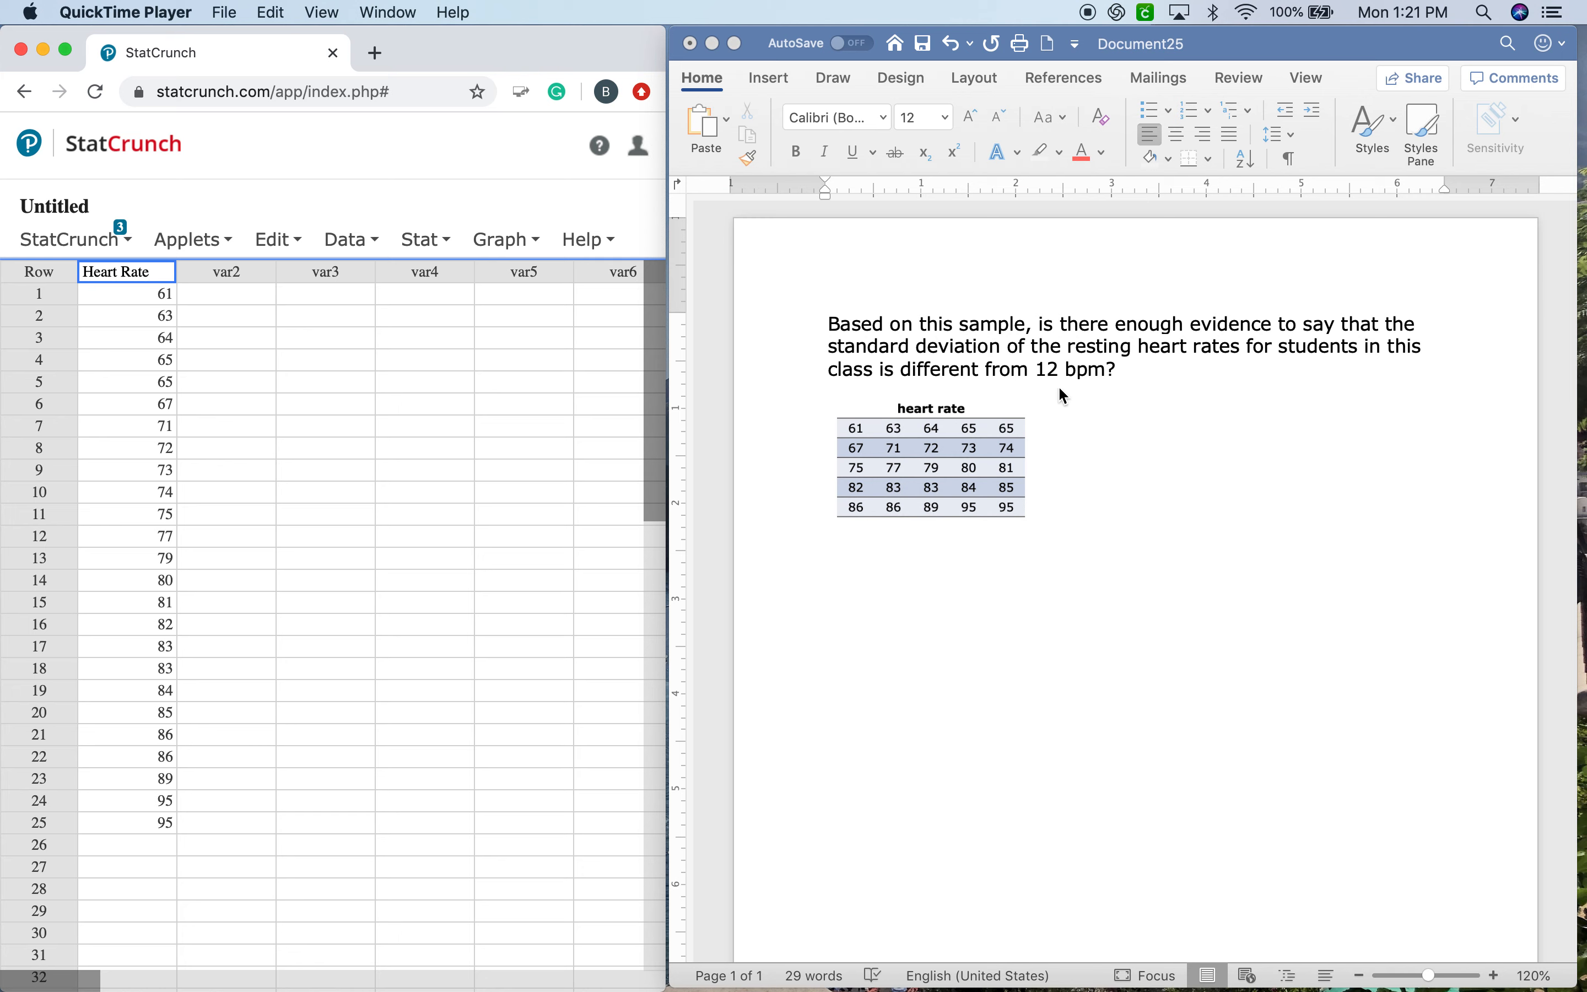
Underline "standard deviation" and "is different from 12 bpm" in the question with the blue pen.
click(996, 92)
click(834, 82)
click(849, 130)
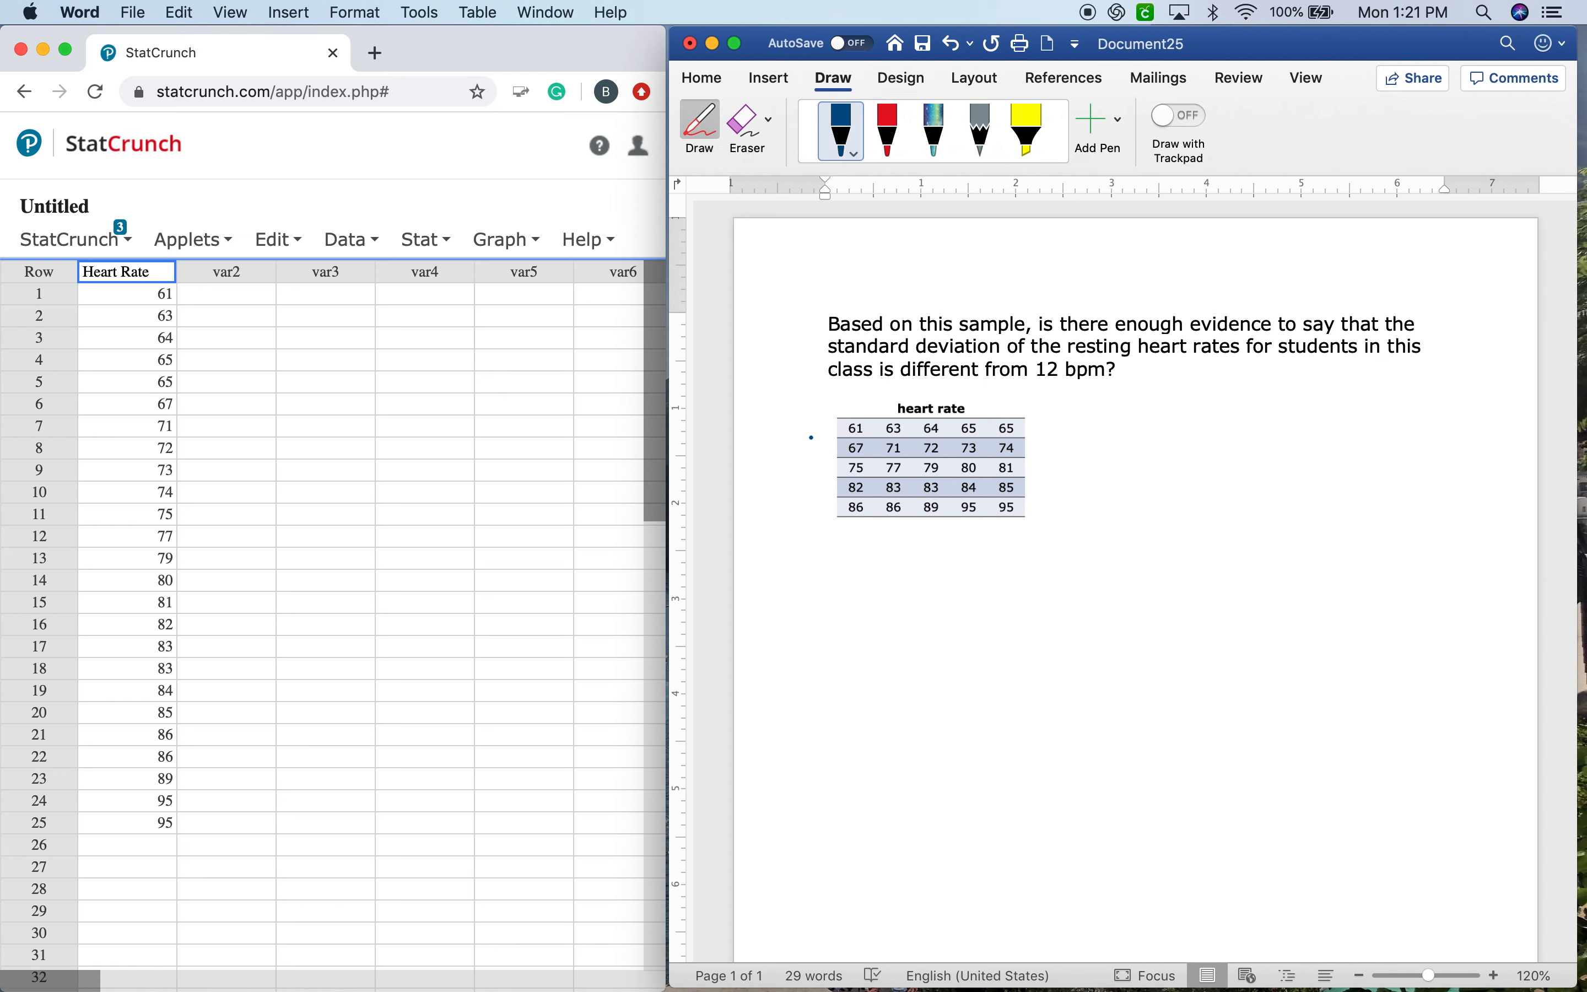
drag(834, 355, 985, 358)
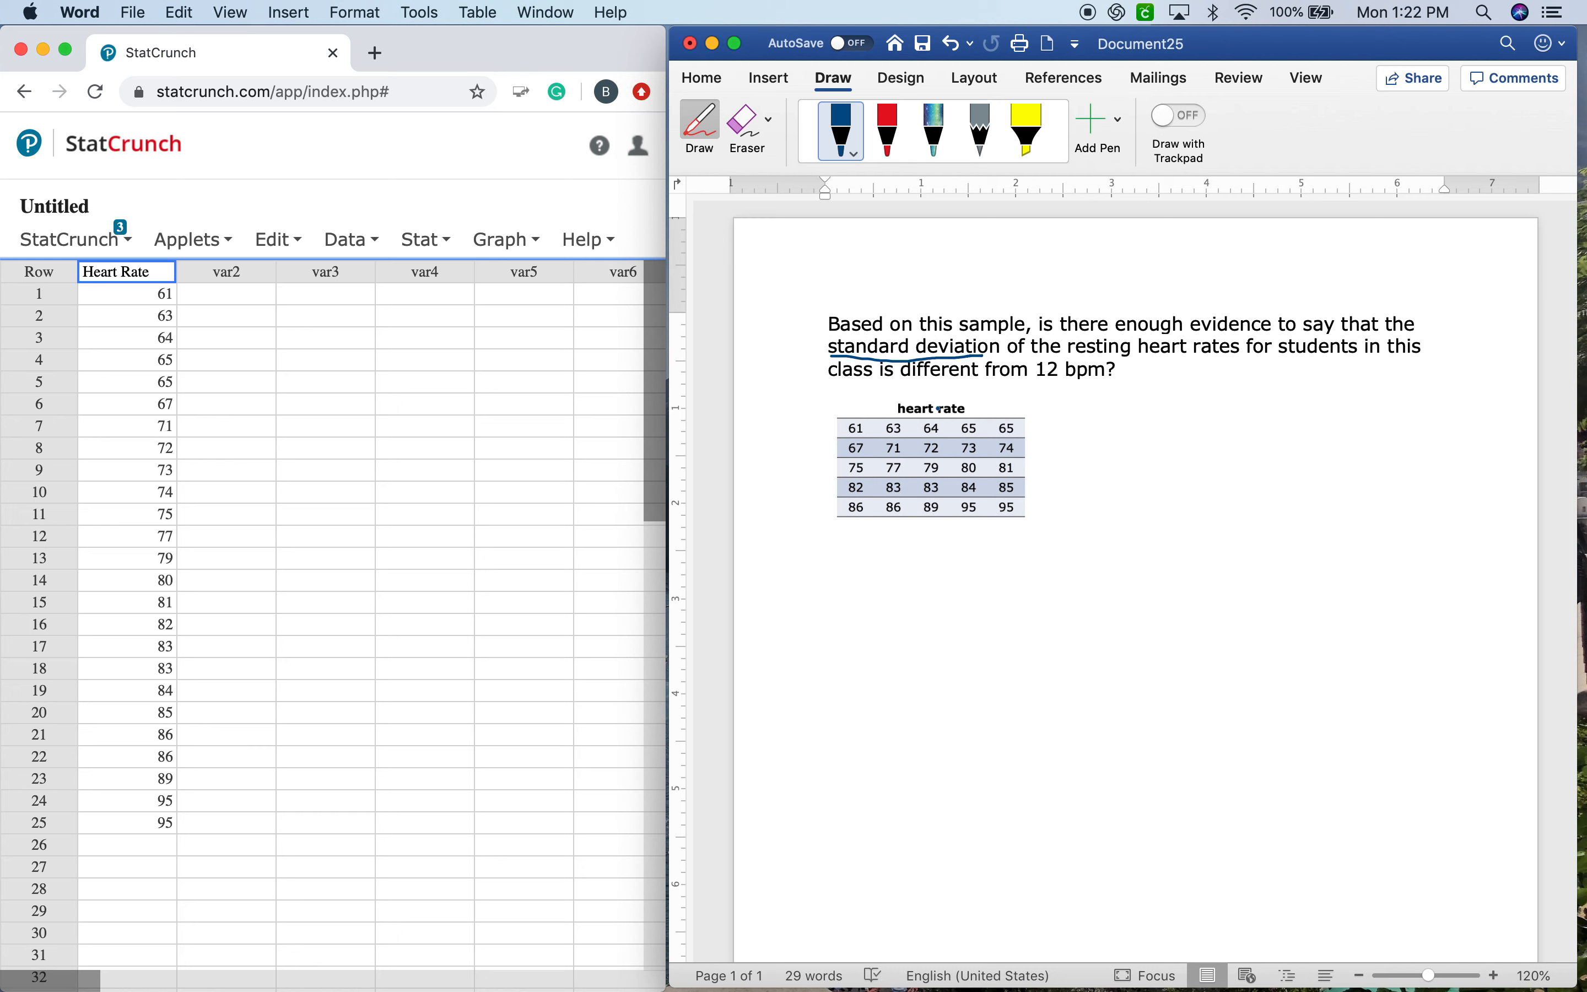
drag(883, 385, 1105, 377)
Handwrite the claim σ ≠ 12 beside the data table and the hypotheses H0: σ = 12 and Ha: σ ≠ 12 below it.
drag(1211, 416, 1458, 433)
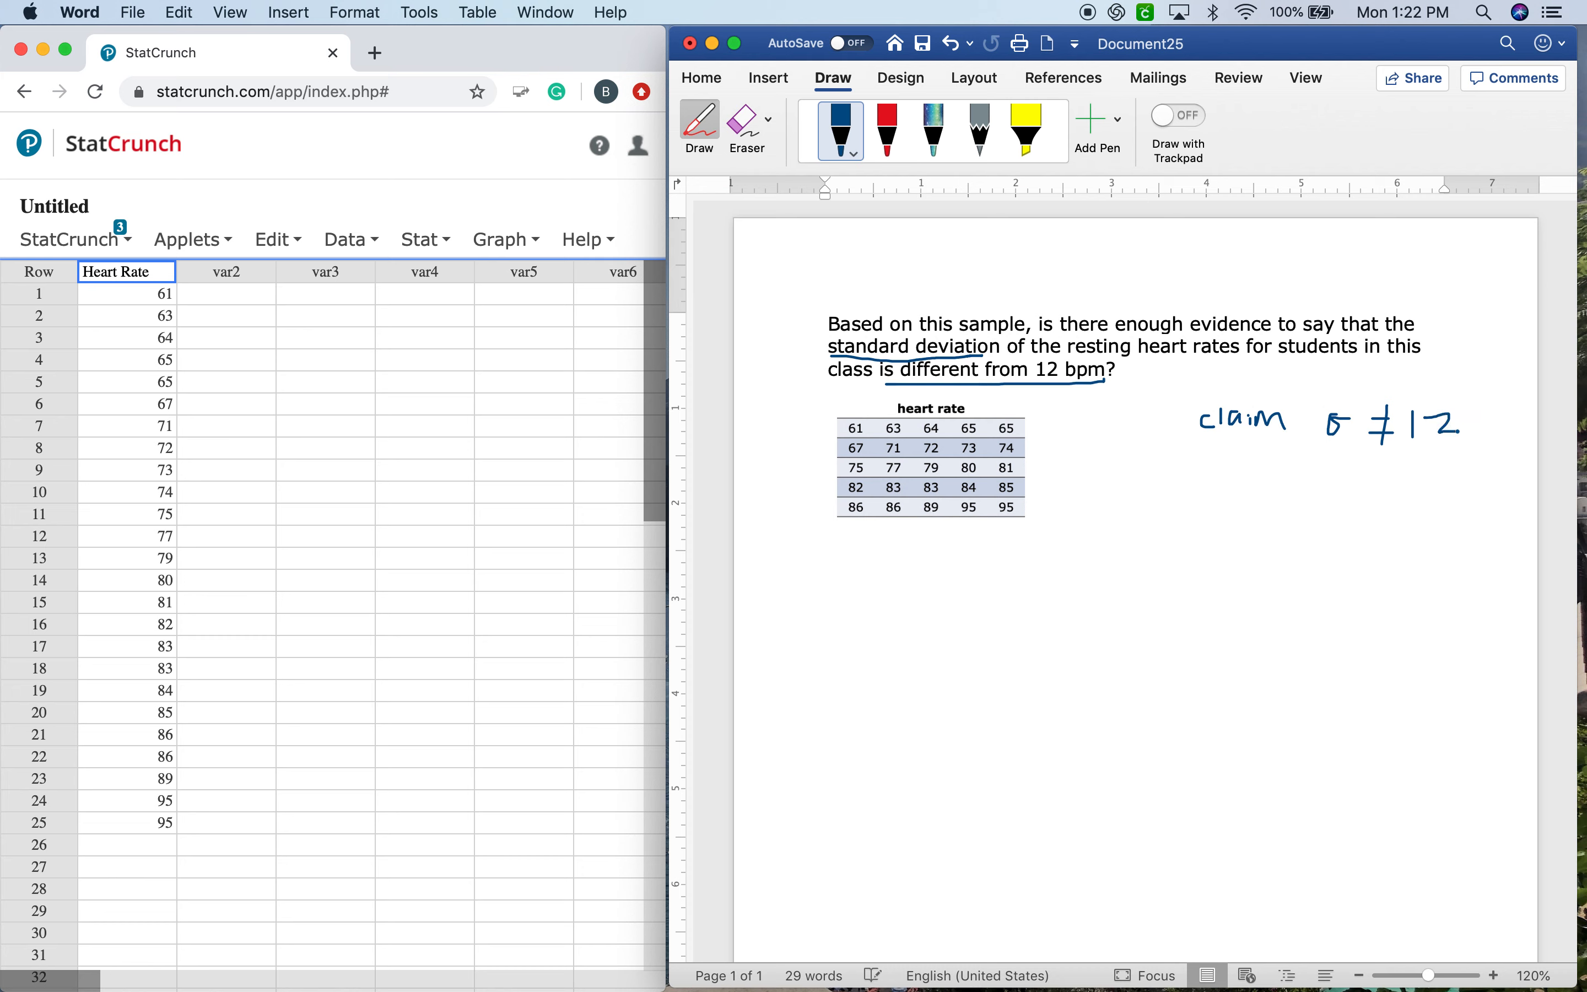
mouse_move(824, 562)
mouse_down()
mouse_move(823, 596)
mouse_move(844, 575)
mouse_move(844, 597)
mouse_move(926, 575)
mouse_move(1003, 593)
mouse_up()
mouse_move(827, 623)
mouse_down()
mouse_move(827, 653)
mouse_move(960, 640)
mouse_move(952, 673)
mouse_move(1004, 651)
mouse_up()
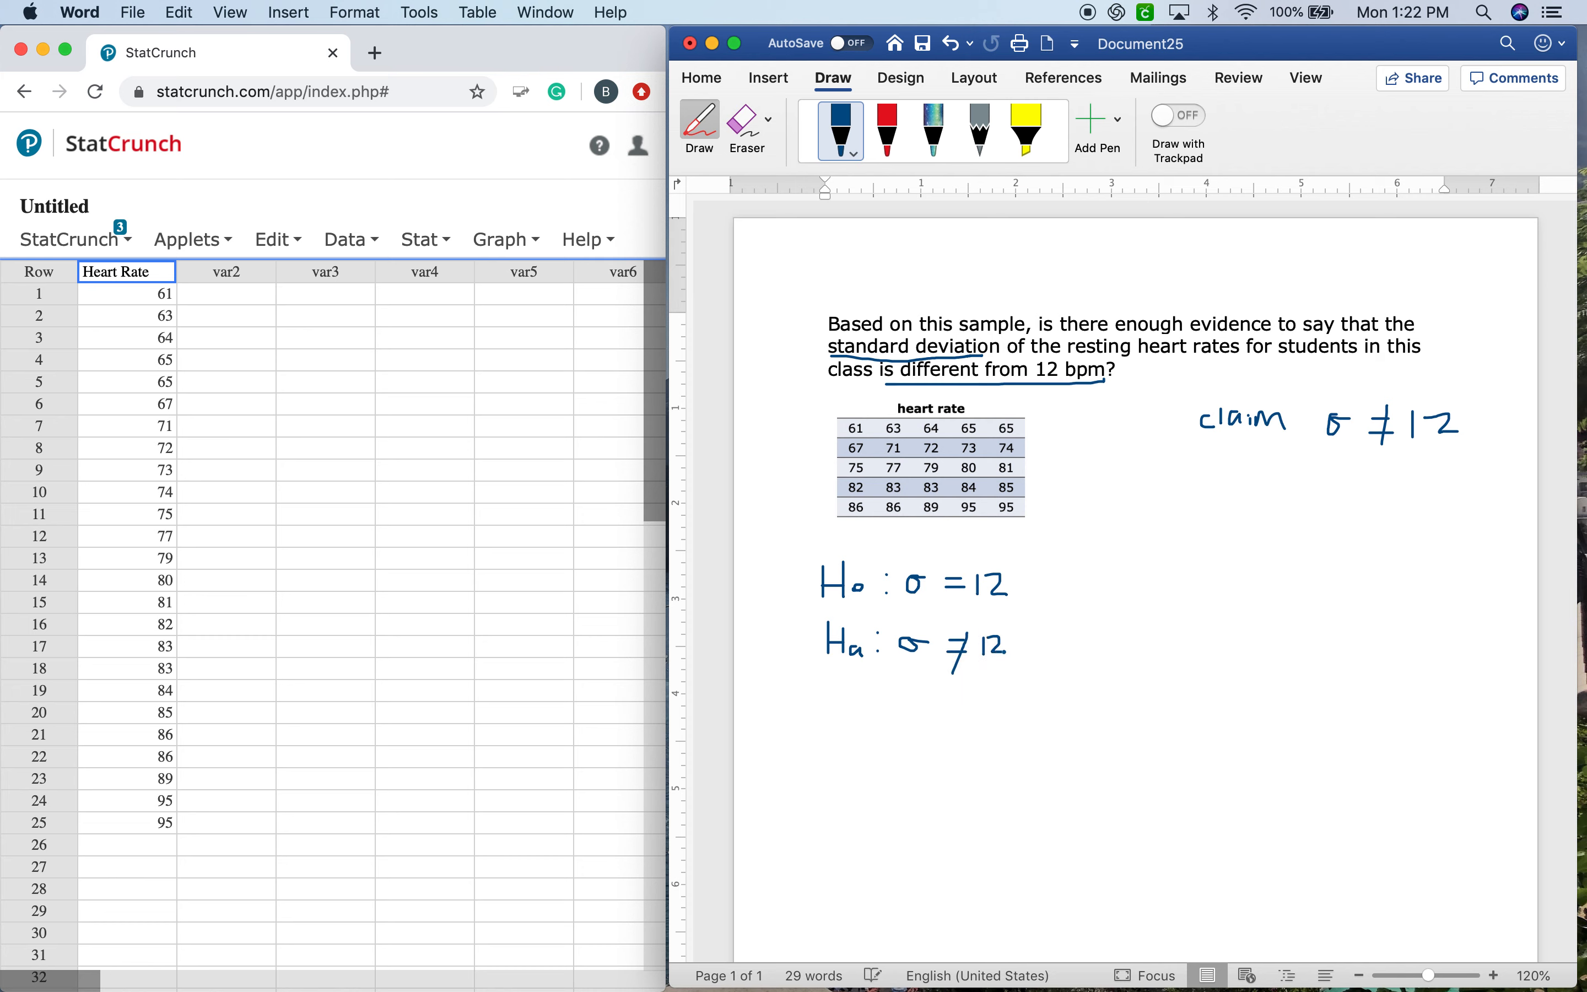
In StatCrunch, set up a one-sample variance test with data using the Heart Rate column.
click(430, 237)
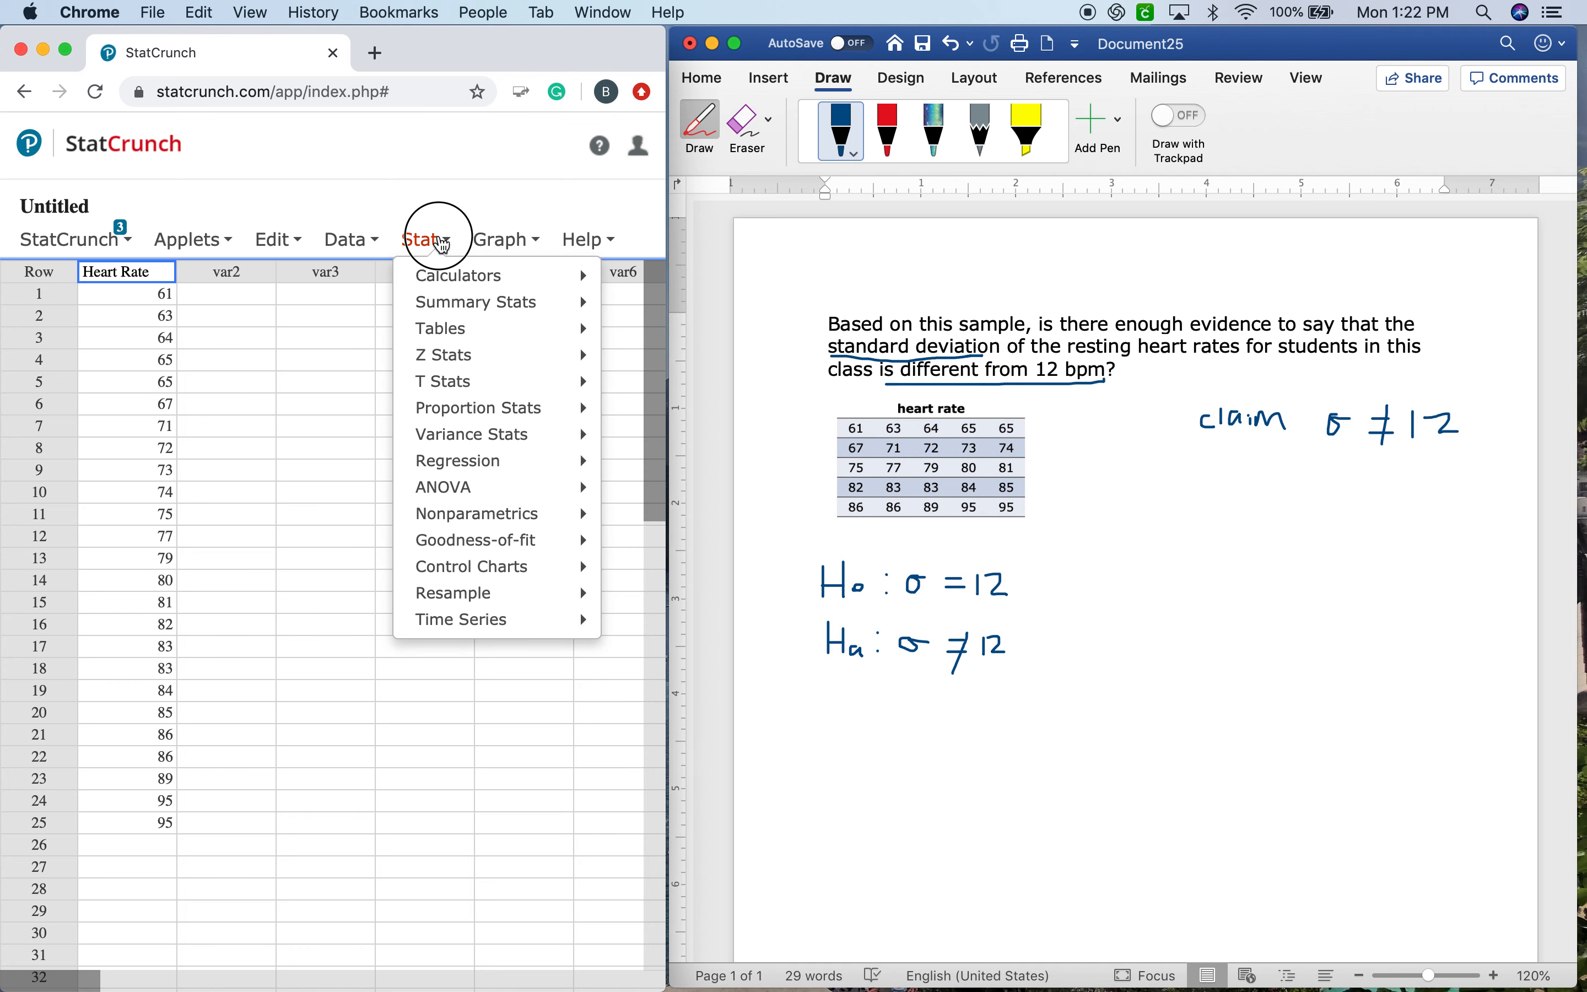
click(440, 241)
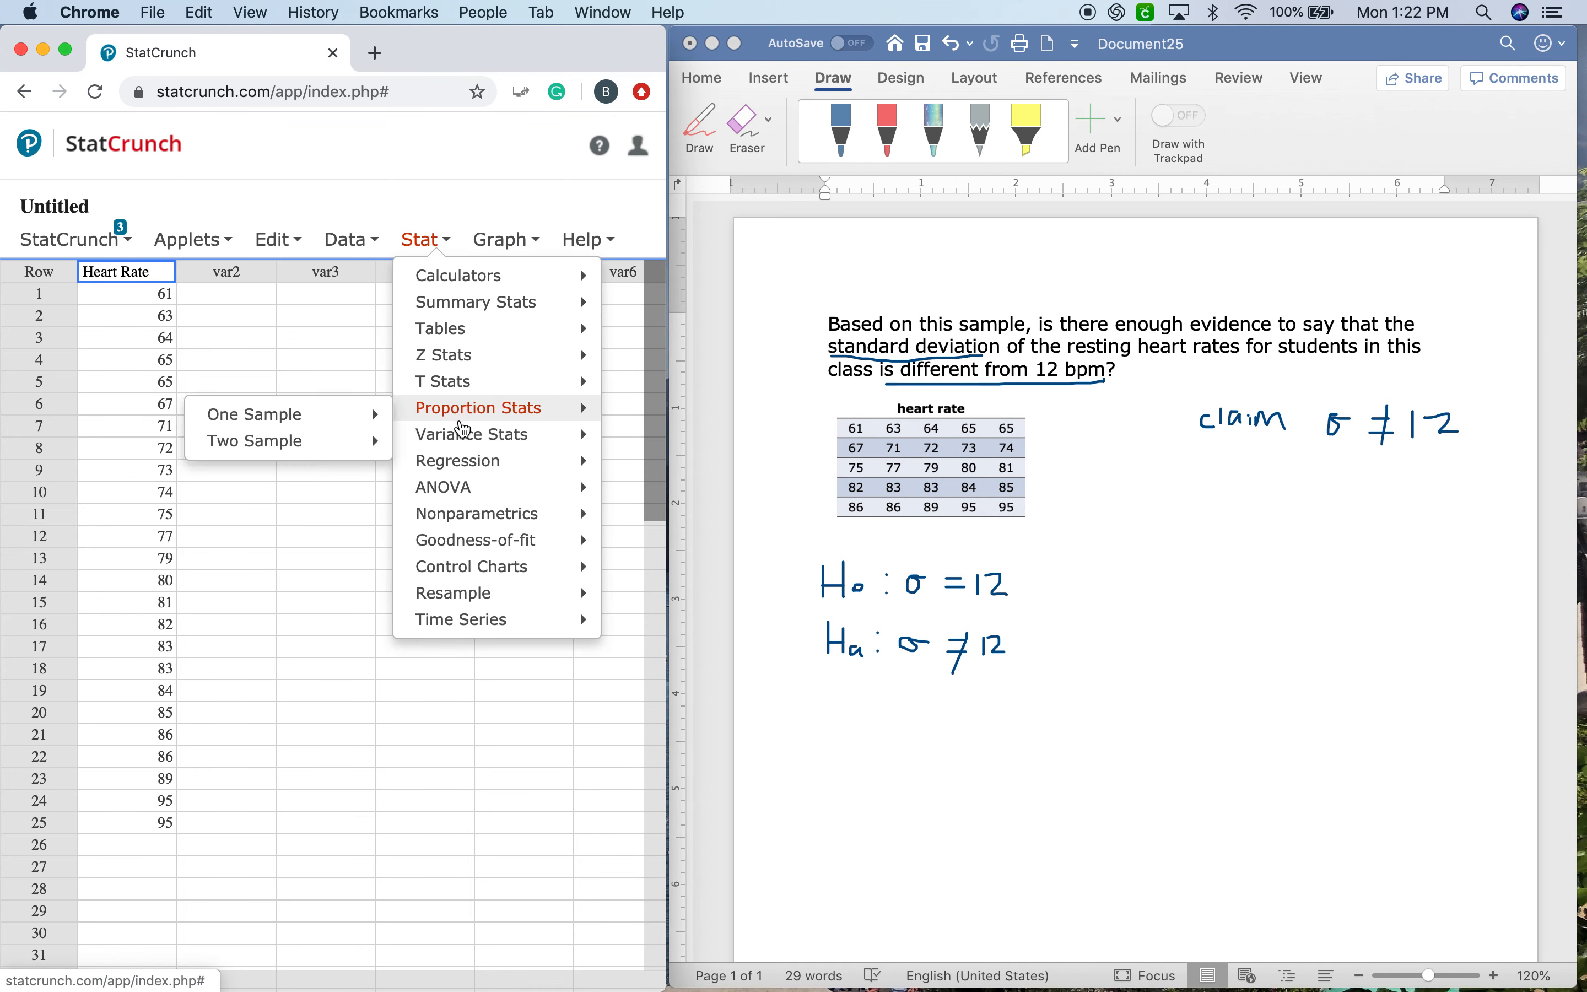
mouse_move(463, 432)
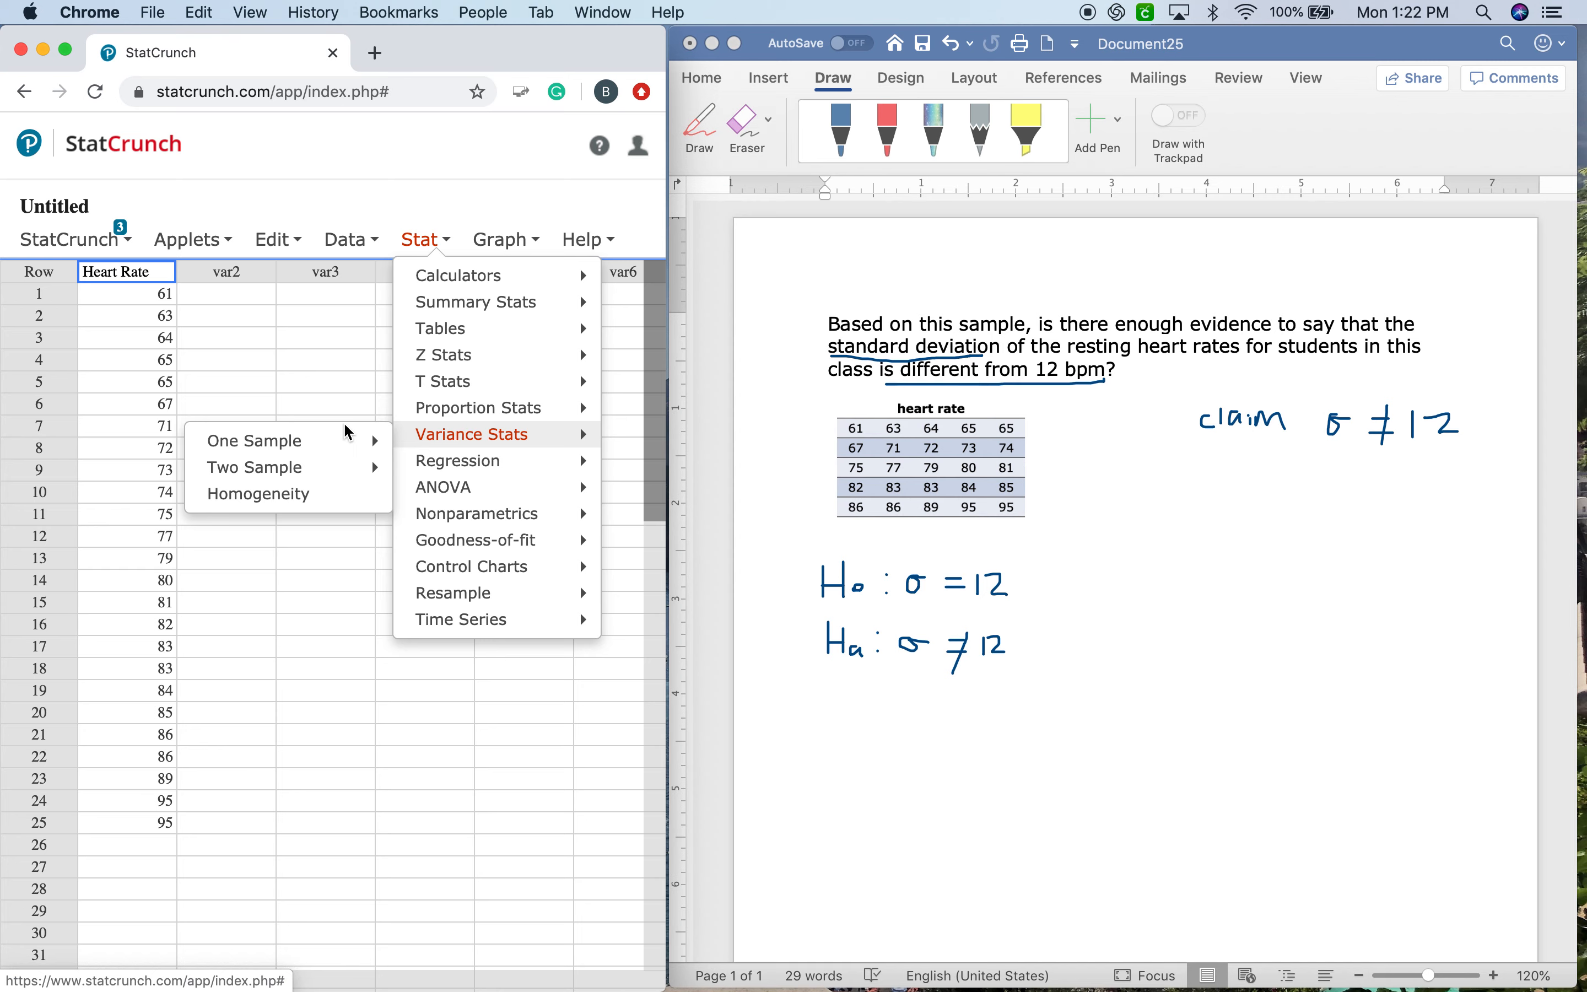
mouse_move(346, 442)
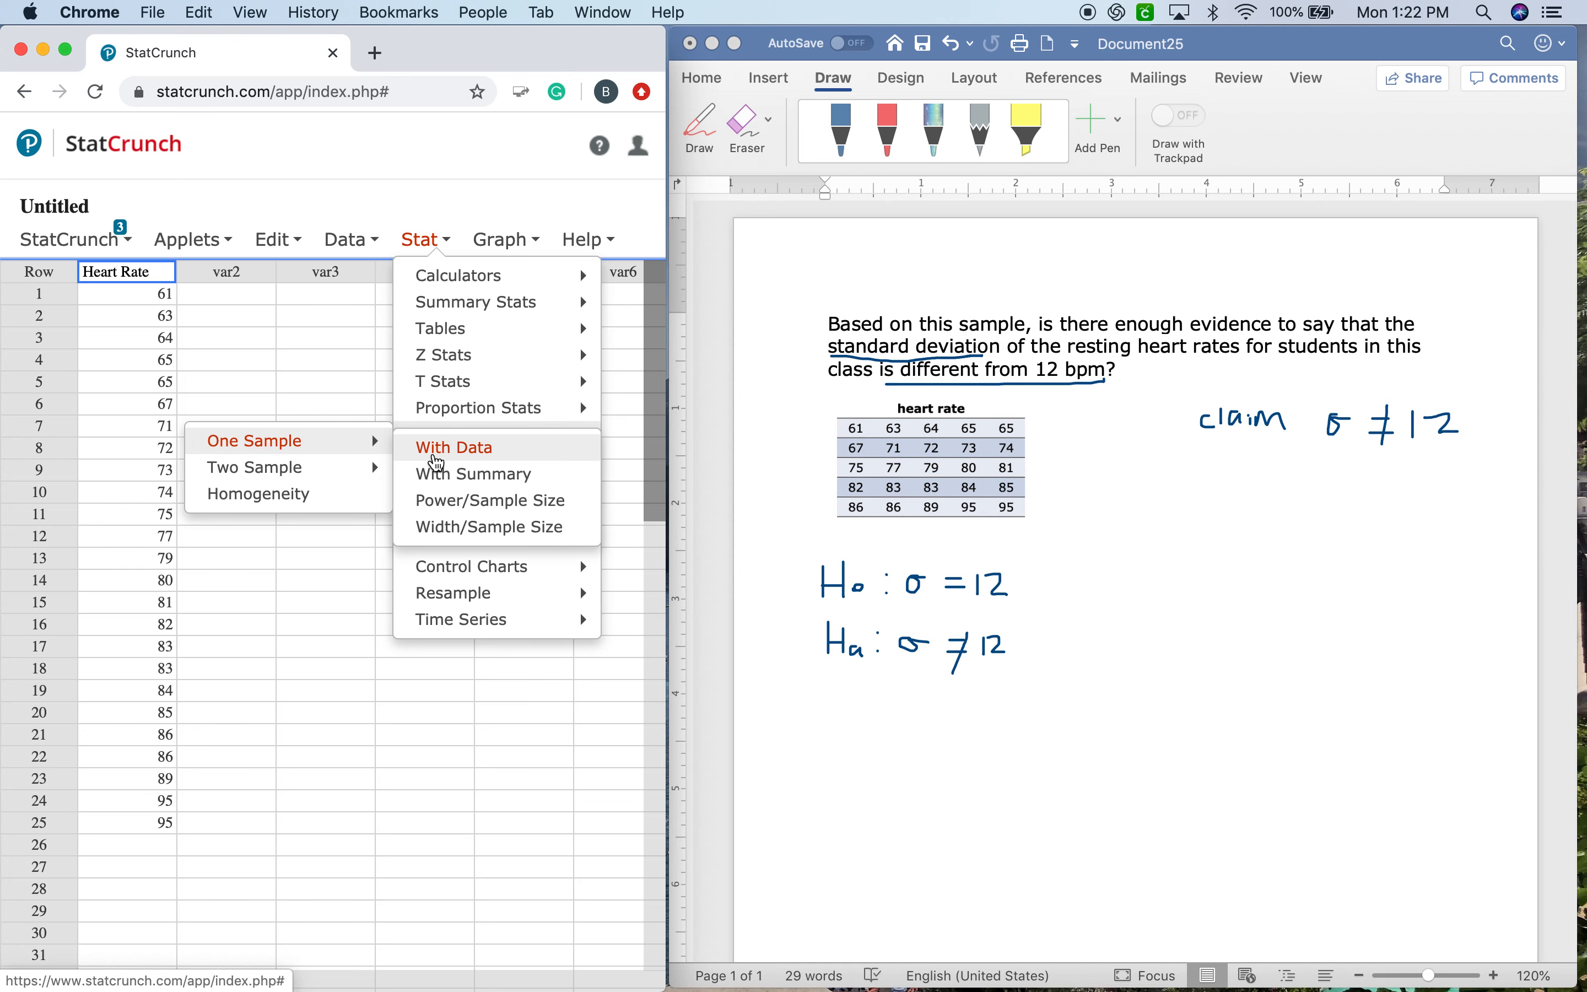
click(433, 450)
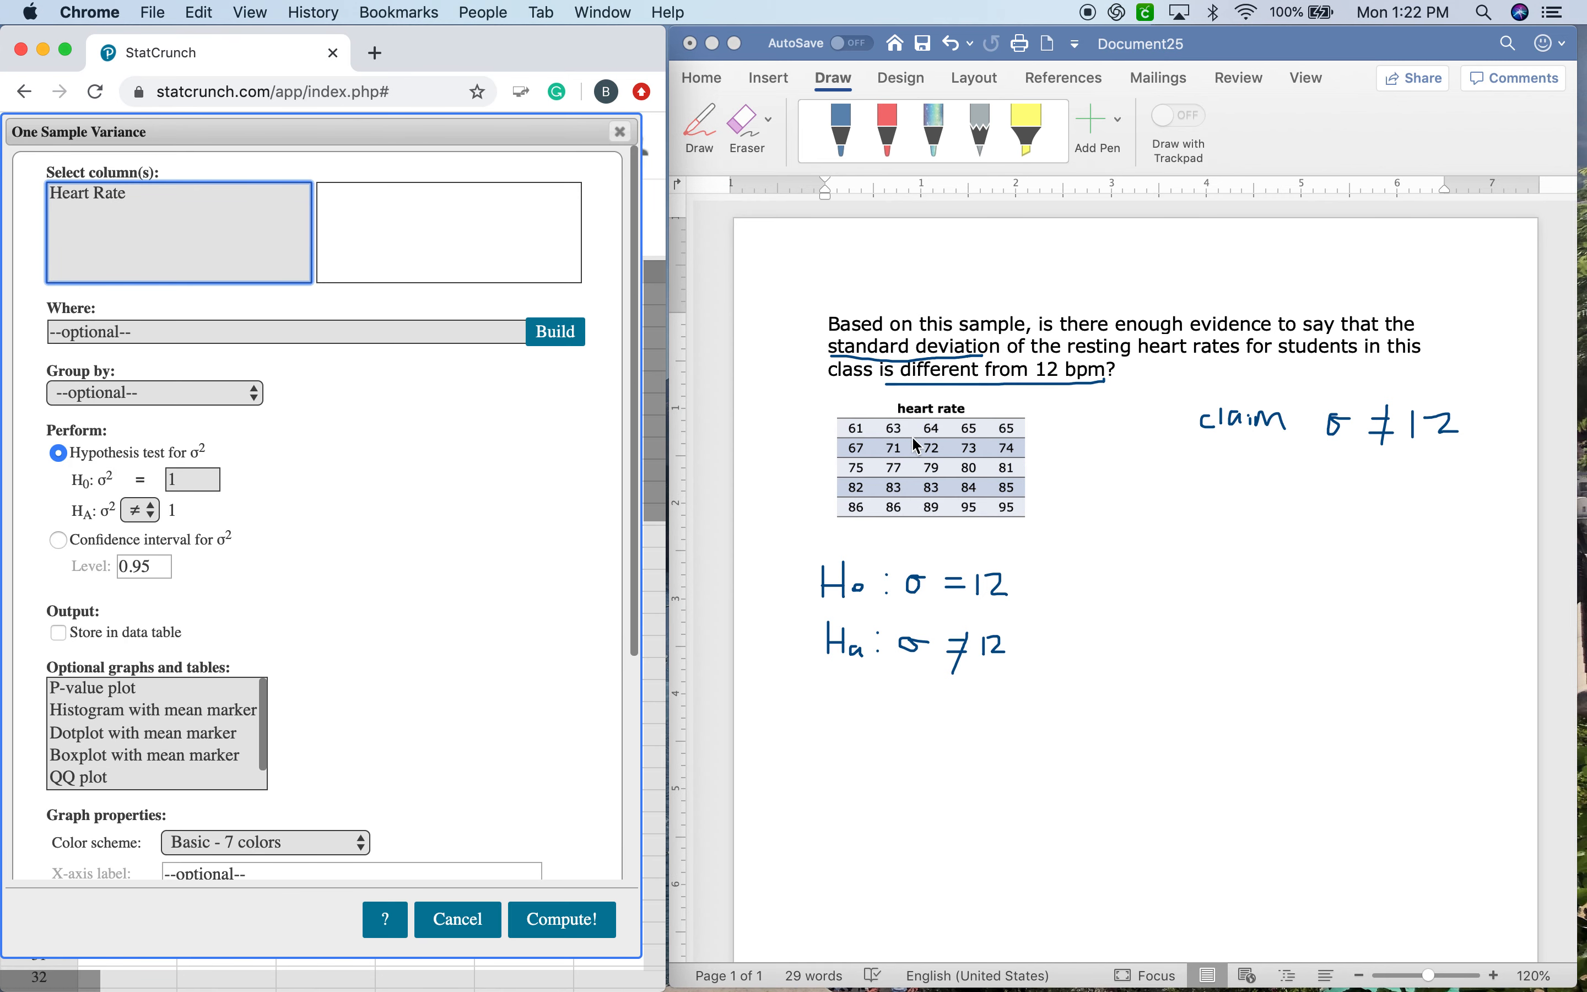
drag(289, 138, 376, 137)
click(144, 198)
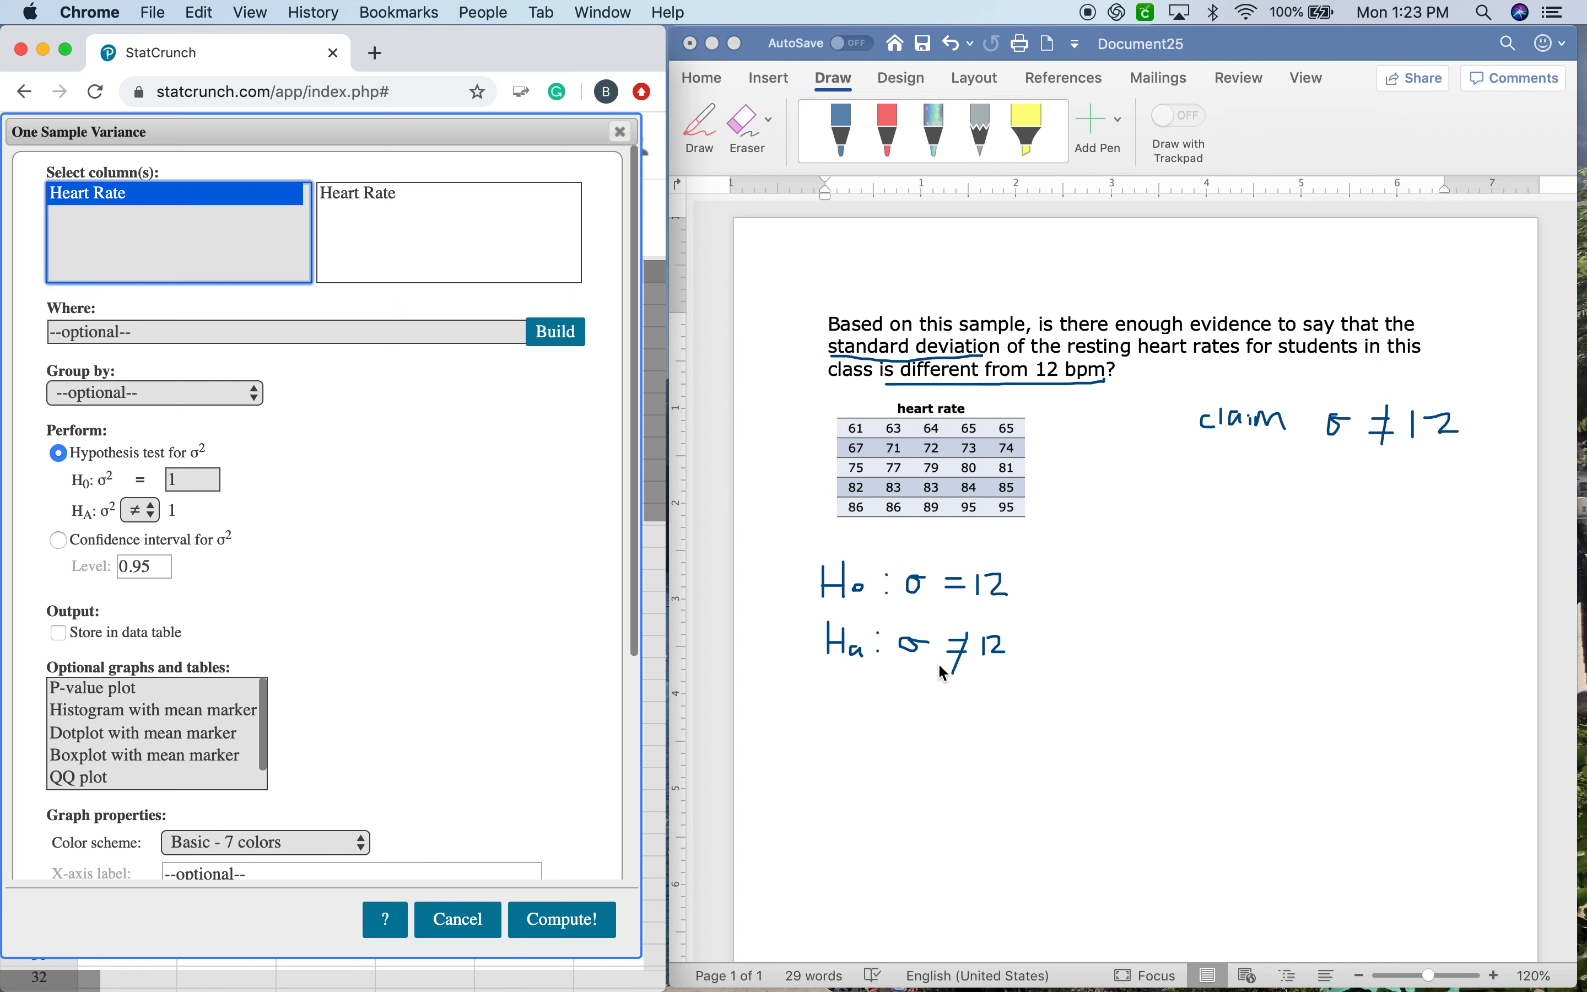
In Word, handwrite the variance hypotheses H0: σ² = 12² = 144 and Ha: σ² = 12² = 144 beside the first pair.
click(897, 284)
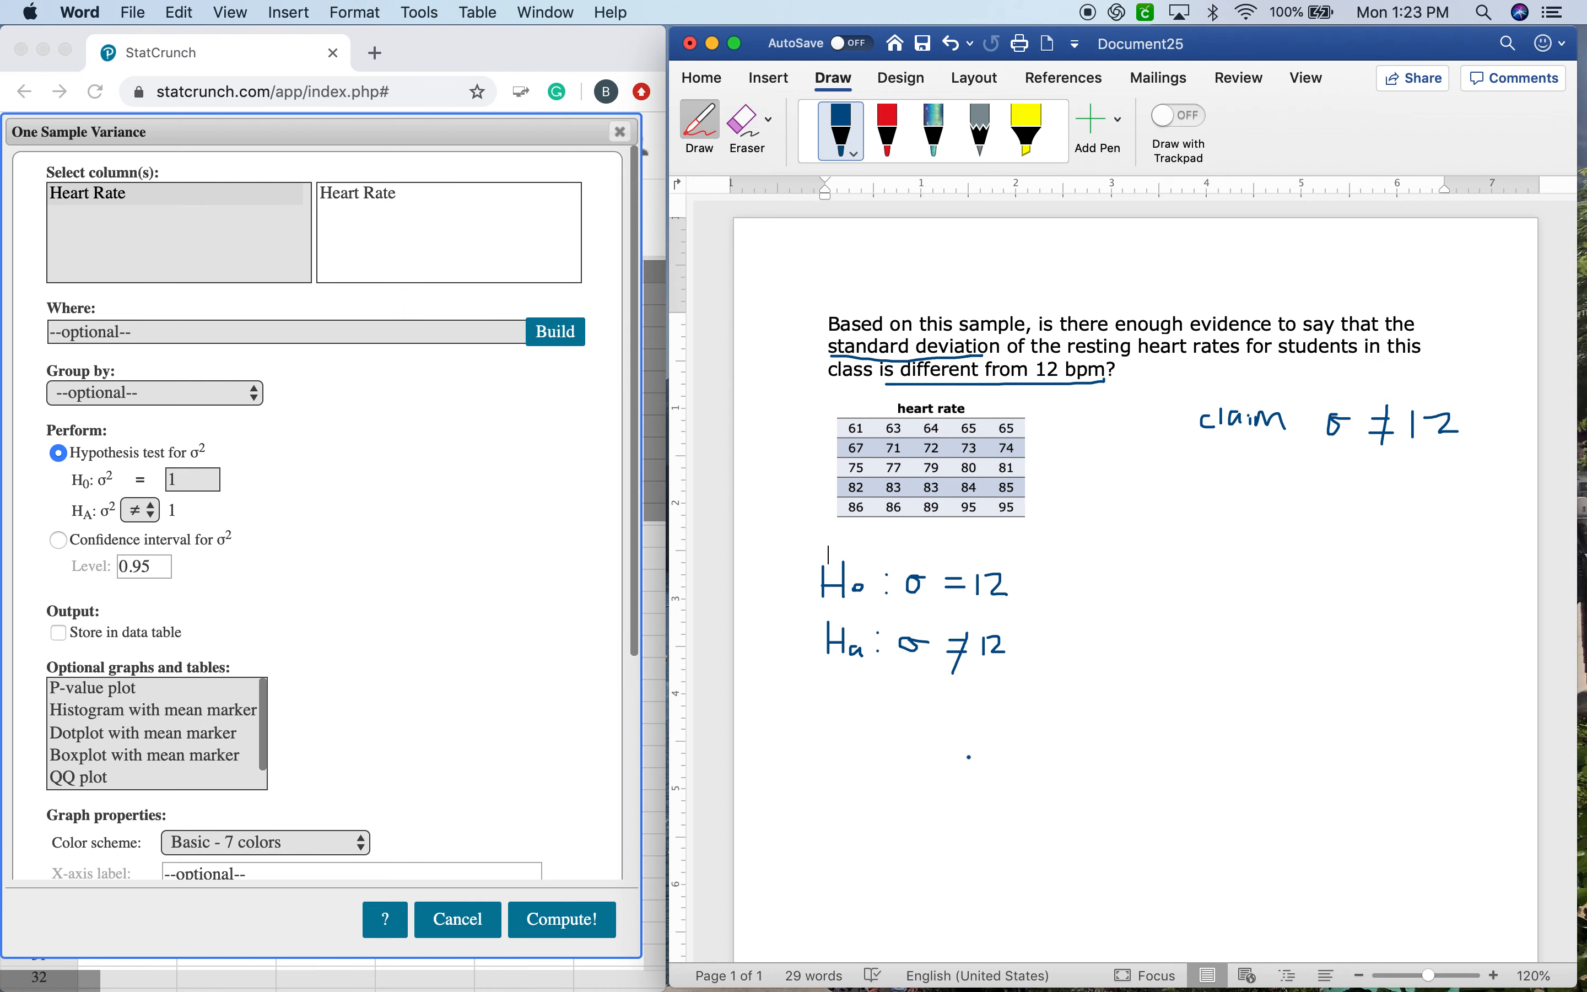
mouse_move(1094, 584)
mouse_down()
mouse_move(1203, 596)
mouse_move(1210, 576)
mouse_move(1253, 575)
mouse_up()
mouse_move(1277, 581)
mouse_down()
mouse_move(1335, 591)
mouse_move(1359, 562)
mouse_up()
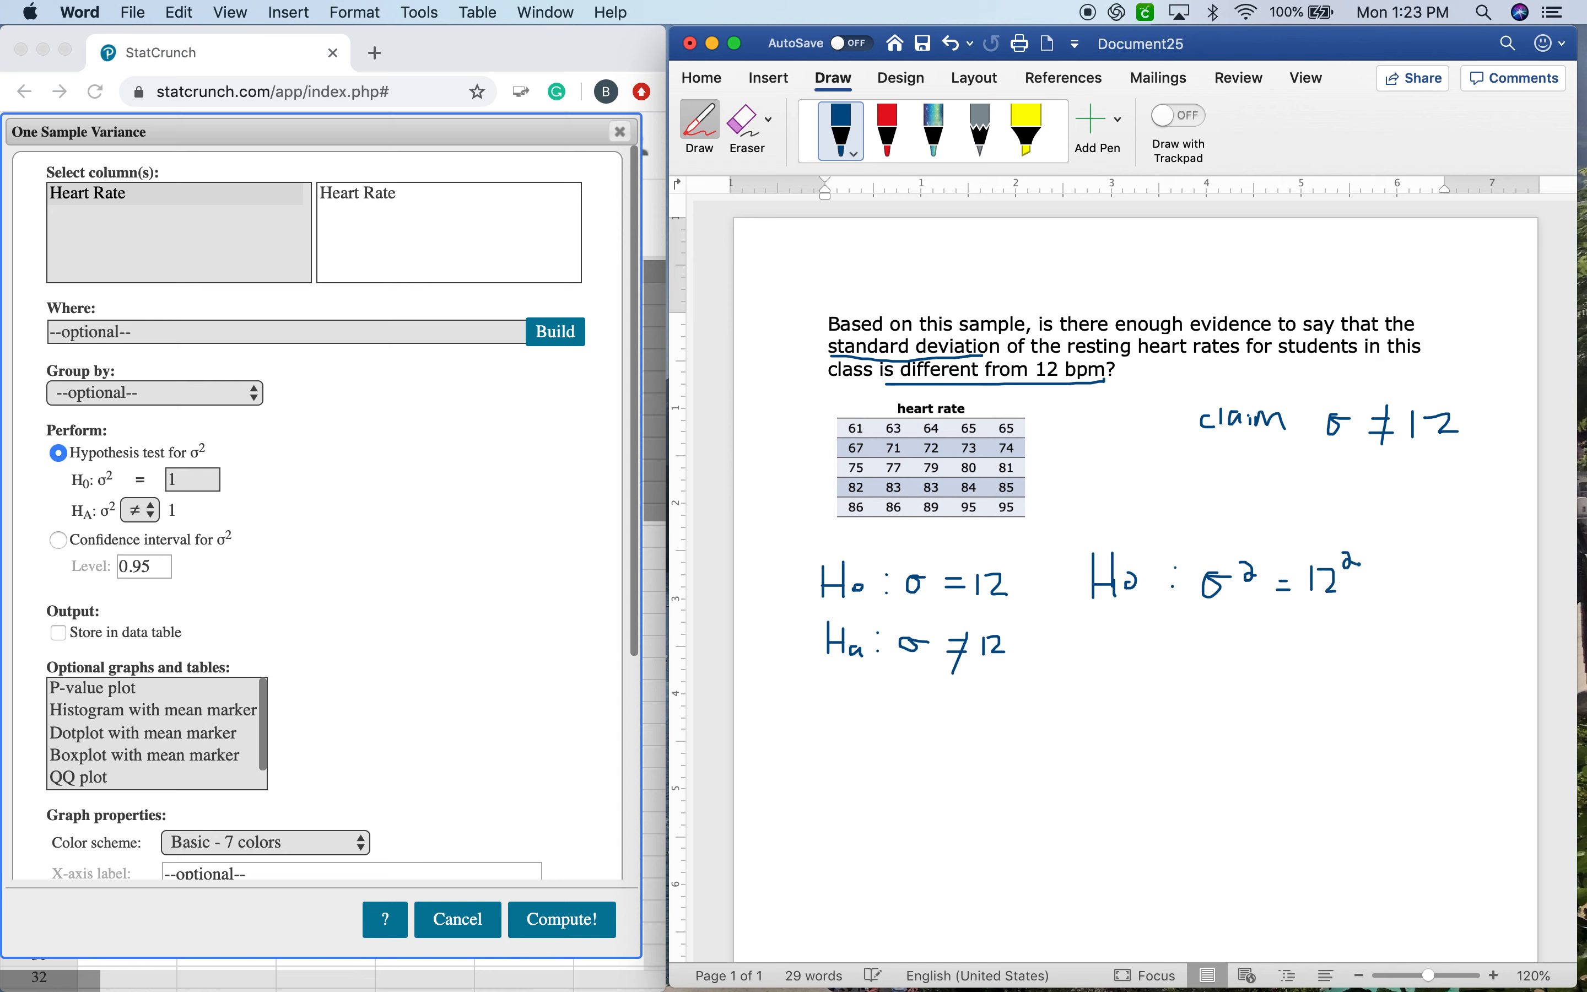
mouse_move(1097, 628)
mouse_down()
mouse_move(1097, 662)
mouse_move(1114, 650)
mouse_move(1115, 664)
mouse_move(1214, 650)
mouse_move(1217, 635)
mouse_move(1269, 641)
mouse_up()
drag(1254, 650, 1329, 647)
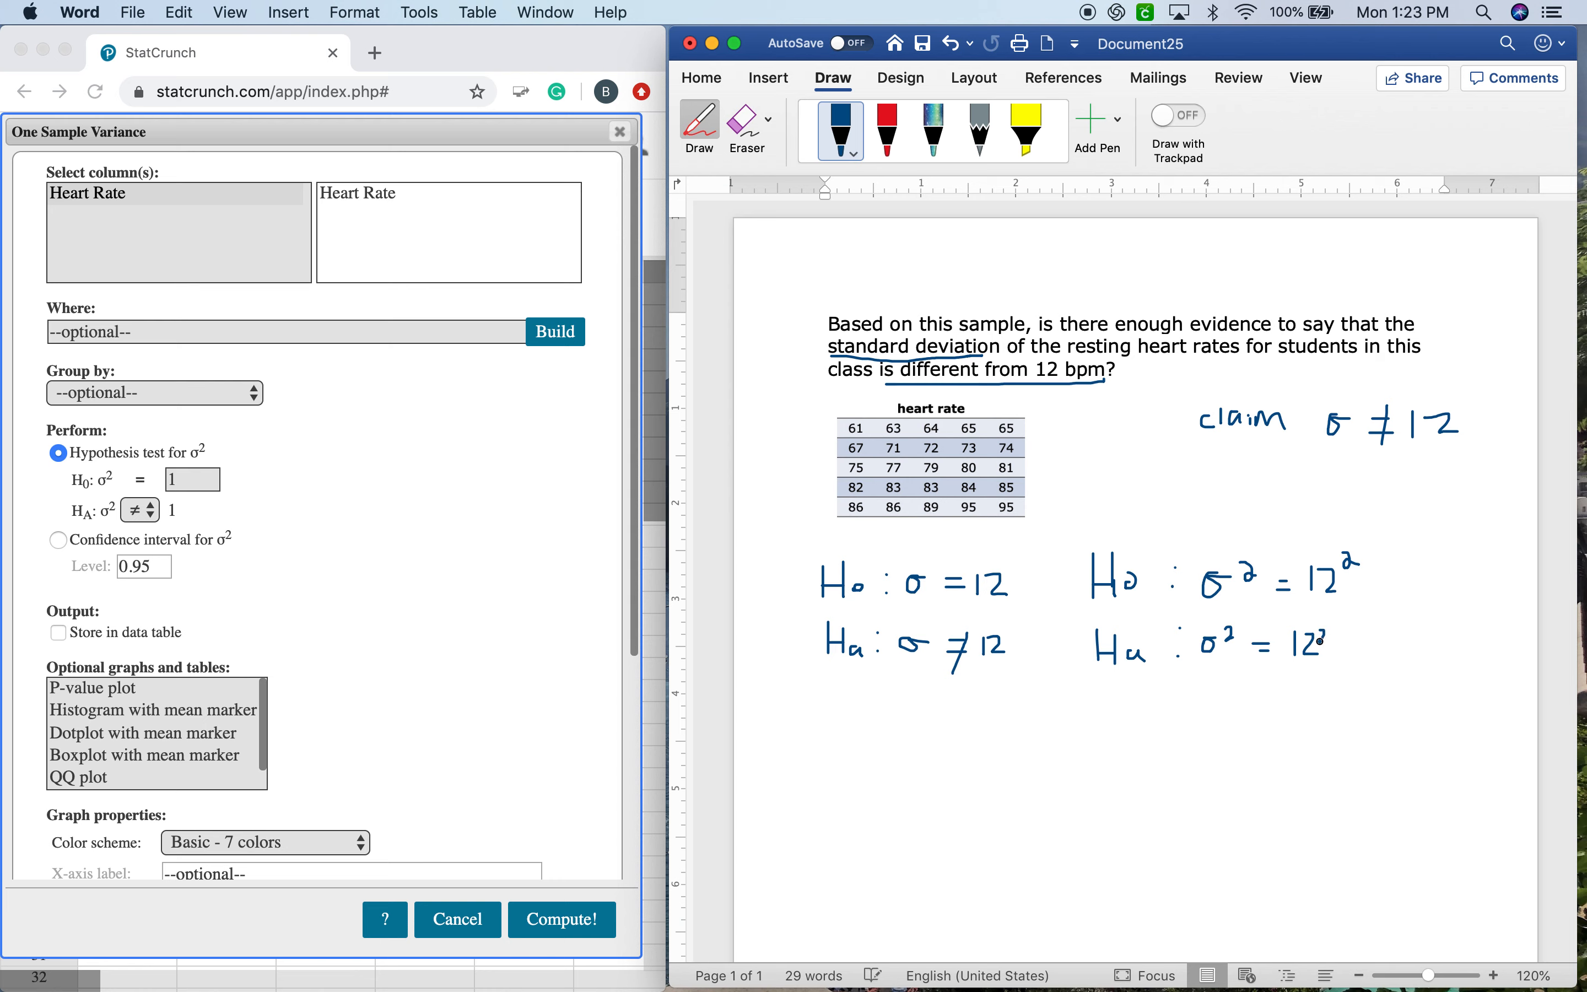
drag(1378, 582, 1460, 590)
drag(1346, 651, 1356, 650)
drag(1345, 655, 1412, 658)
drag(1411, 639, 1411, 669)
Set the null-hypothesis variance to 144 in StatCrunch's one-sample variance test and compute the results.
click(193, 478)
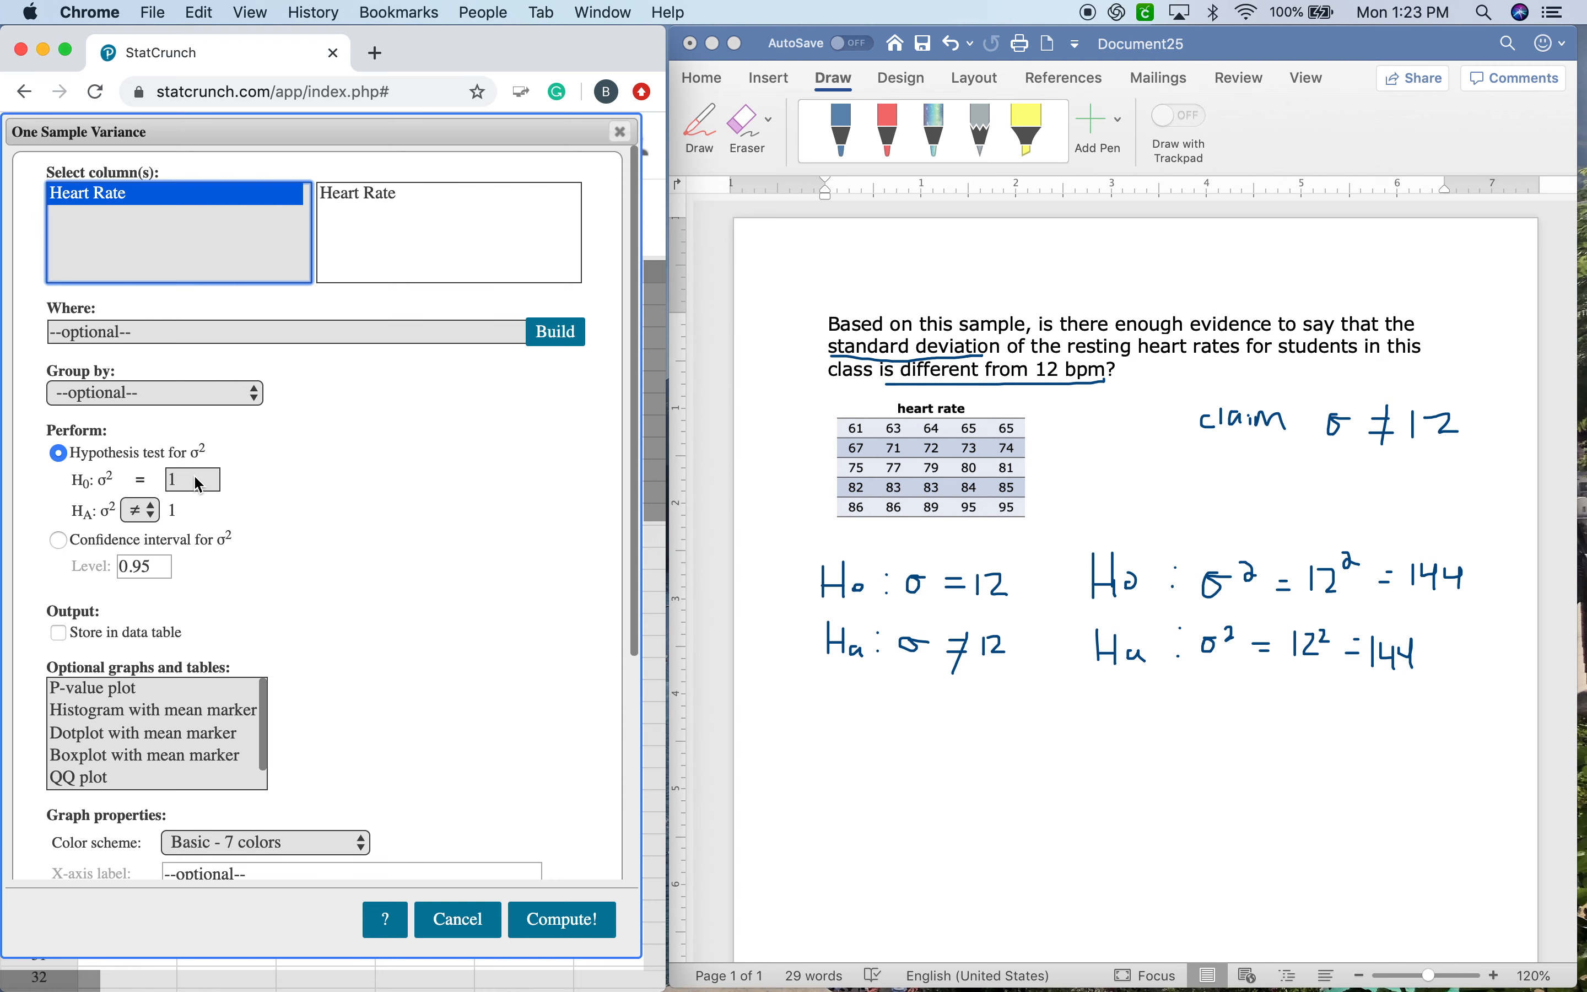
text(144)
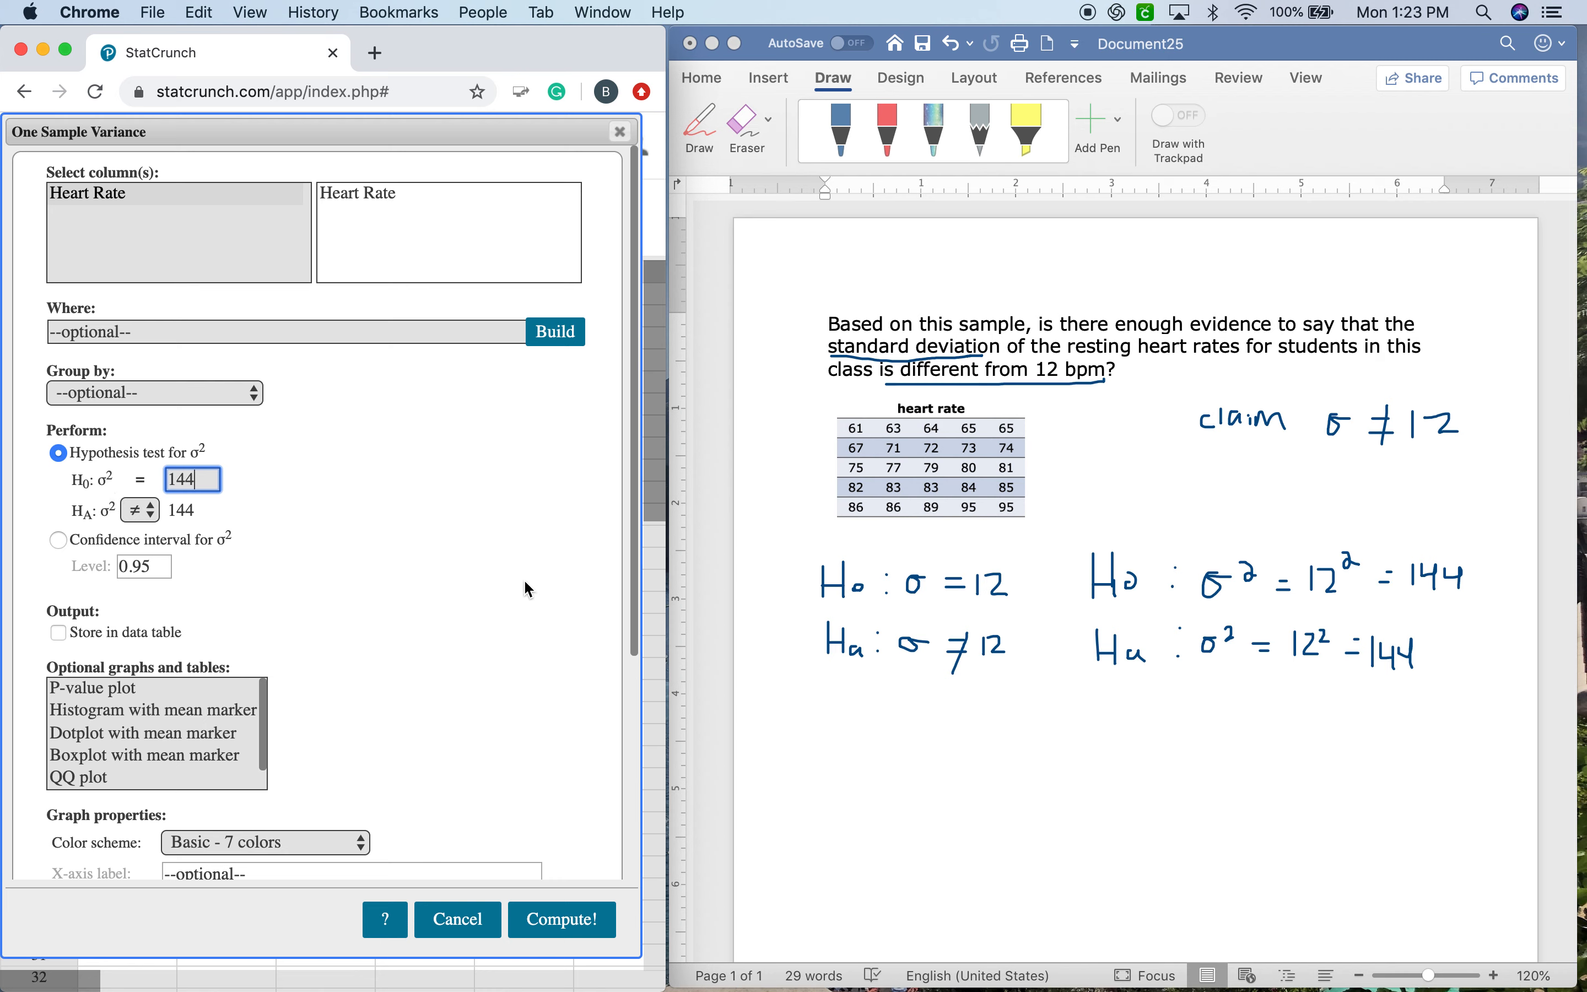
click(591, 919)
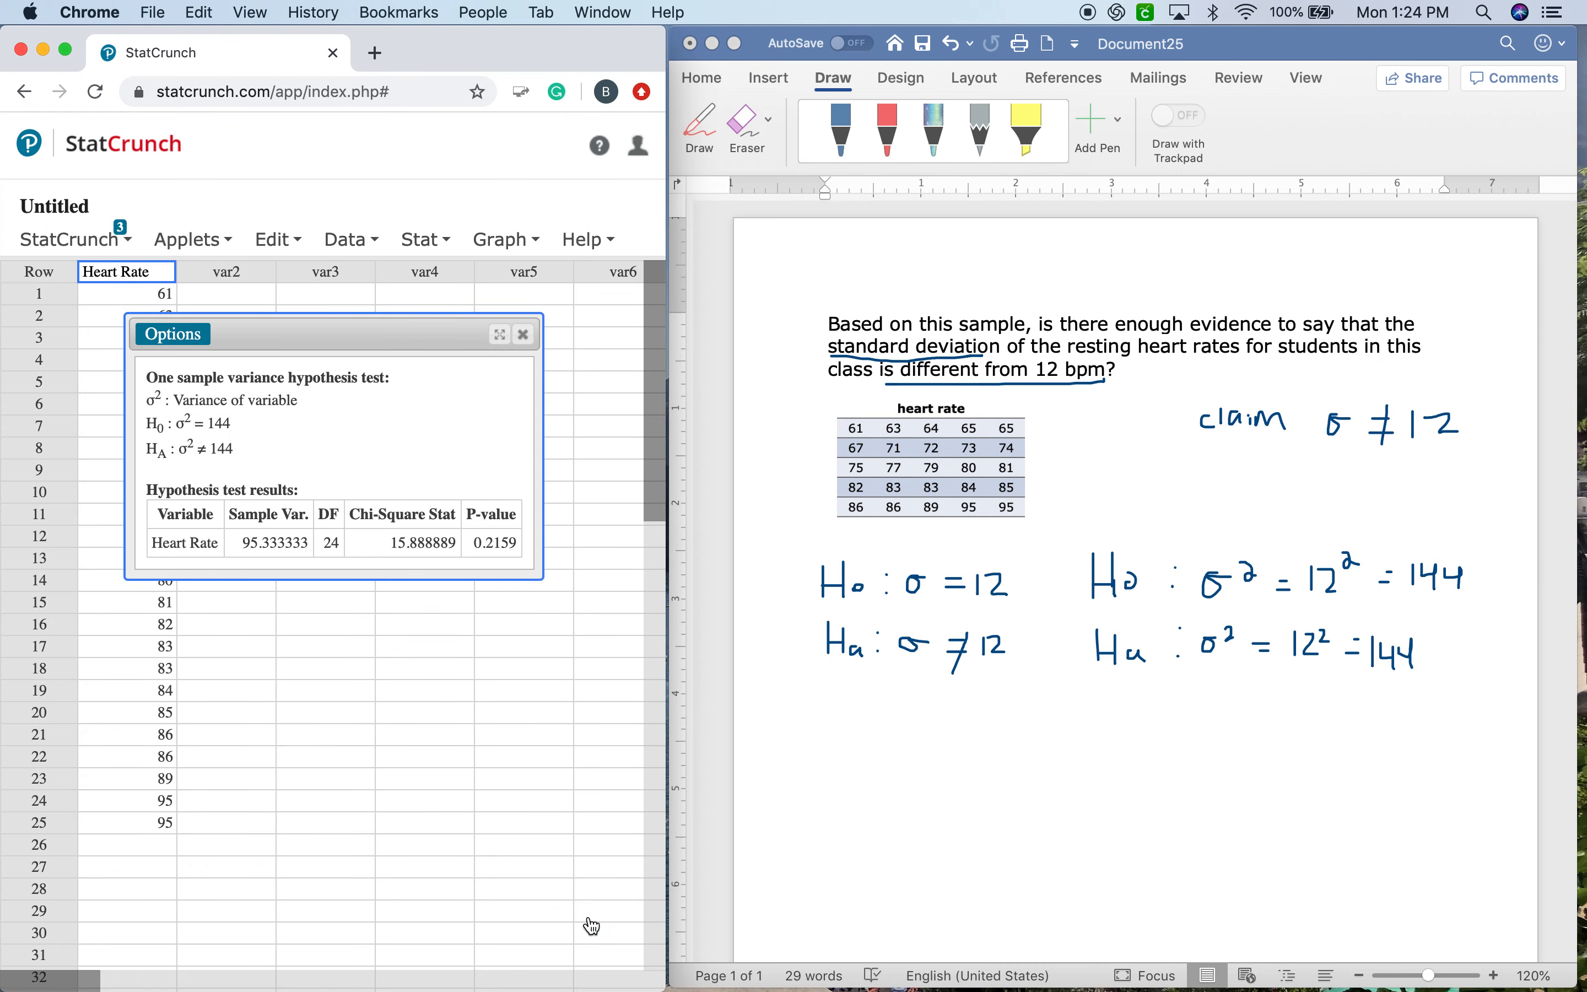
Highlight the test's P-value, handwrite p = .2159 > .05 under the hypotheses in Word, and note .05 = α beside the question.
click(397, 544)
drag(397, 544, 515, 543)
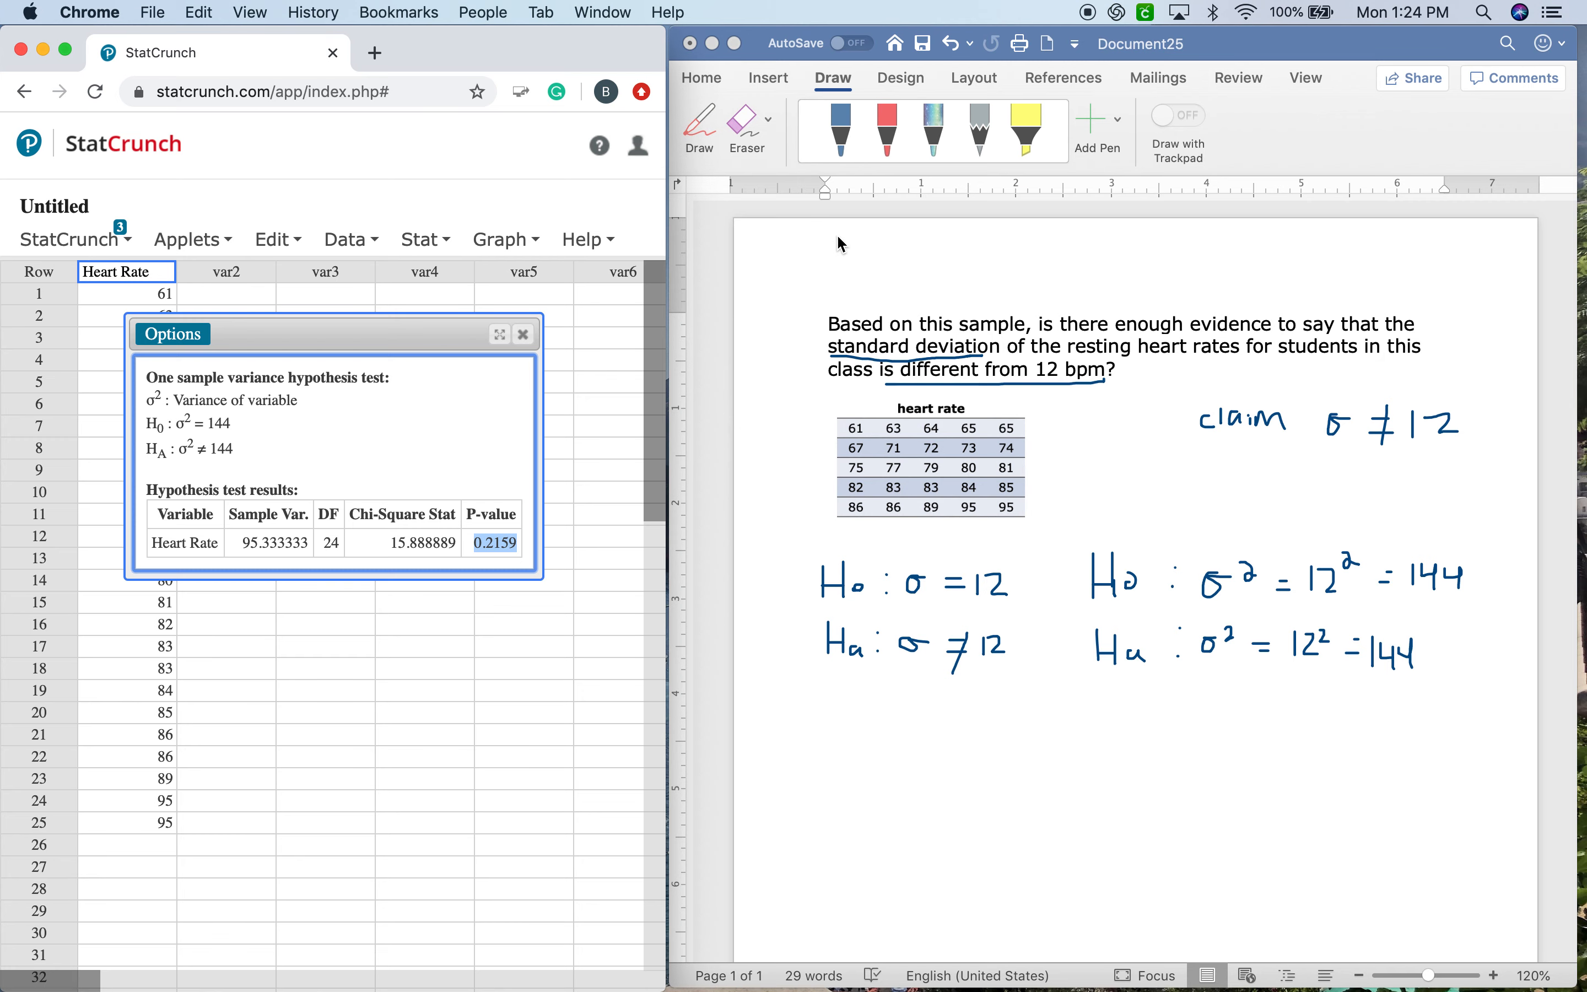
click(841, 131)
drag(811, 754, 888, 763)
mouse_move(892, 742)
mouse_down()
mouse_move(894, 764)
mouse_move(939, 743)
mouse_move(979, 764)
mouse_up()
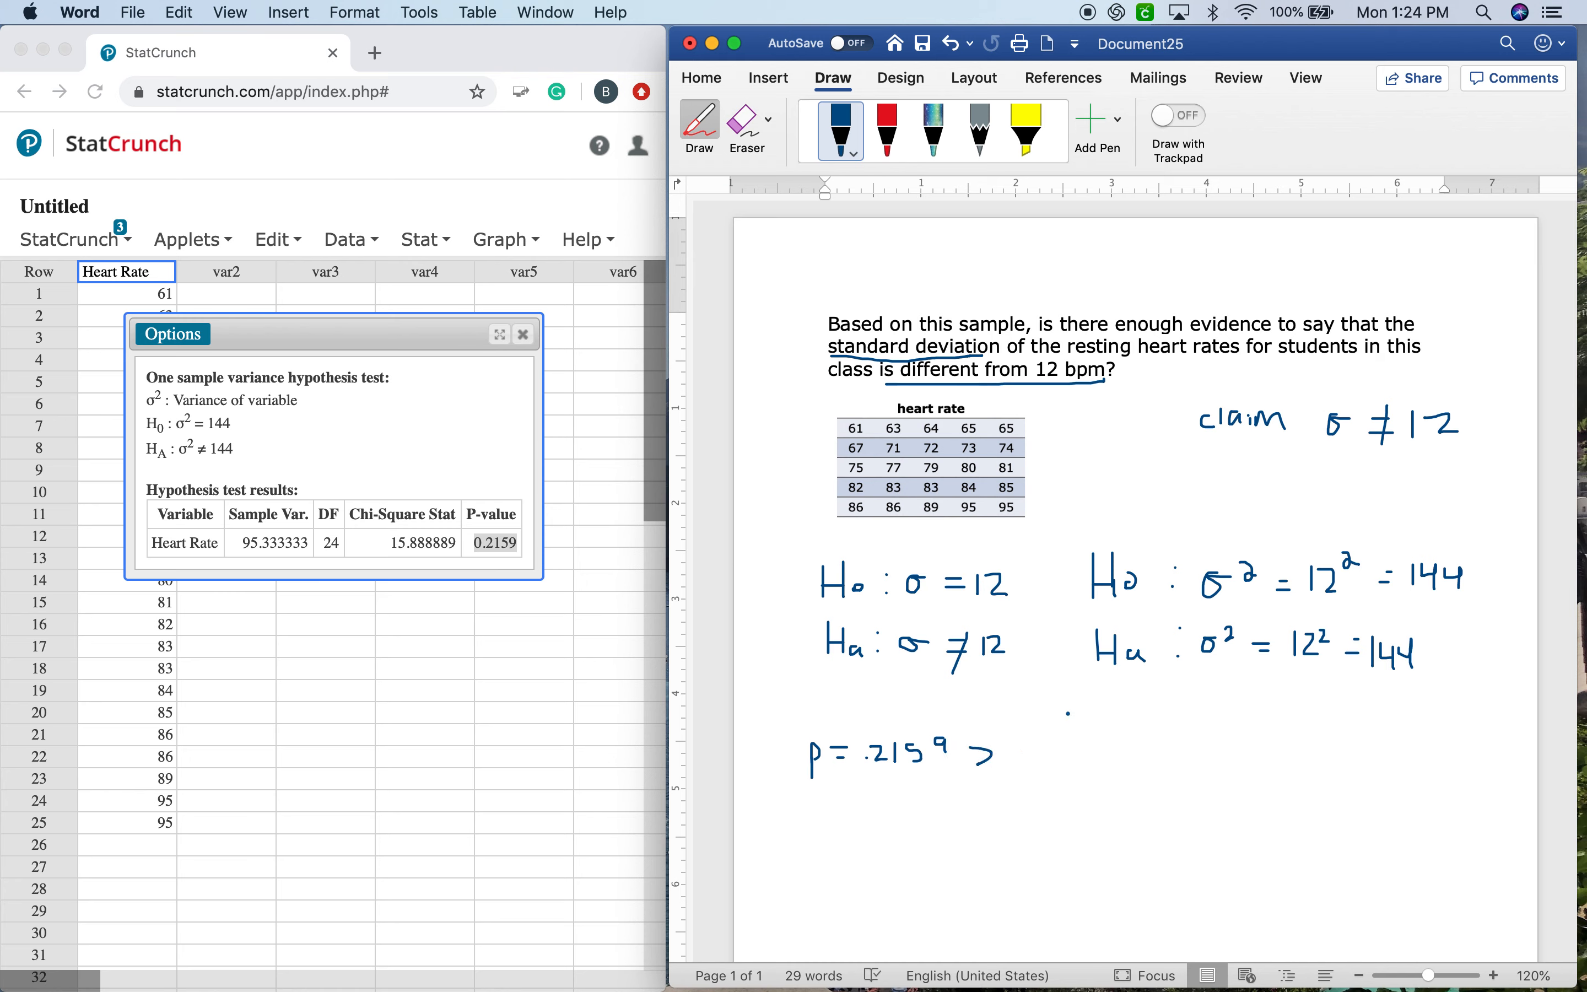
mouse_move(1179, 360)
mouse_down()
mouse_move(1171, 371)
mouse_move(1186, 356)
mouse_move(1197, 379)
mouse_up()
drag(1158, 388, 1204, 386)
drag(1219, 362, 1257, 374)
drag(1032, 755, 1066, 764)
Handwrite the decision "p > α fail to reject H0" beside the p-value comparison.
mouse_move(1156, 743)
mouse_down()
mouse_move(1156, 759)
mouse_move(1259, 747)
mouse_move(1286, 762)
mouse_move(1318, 742)
mouse_move(1315, 760)
mouse_move(1337, 763)
mouse_move(1358, 747)
mouse_move(1379, 765)
mouse_move(1414, 759)
mouse_move(1416, 782)
mouse_move(1469, 764)
mouse_up()
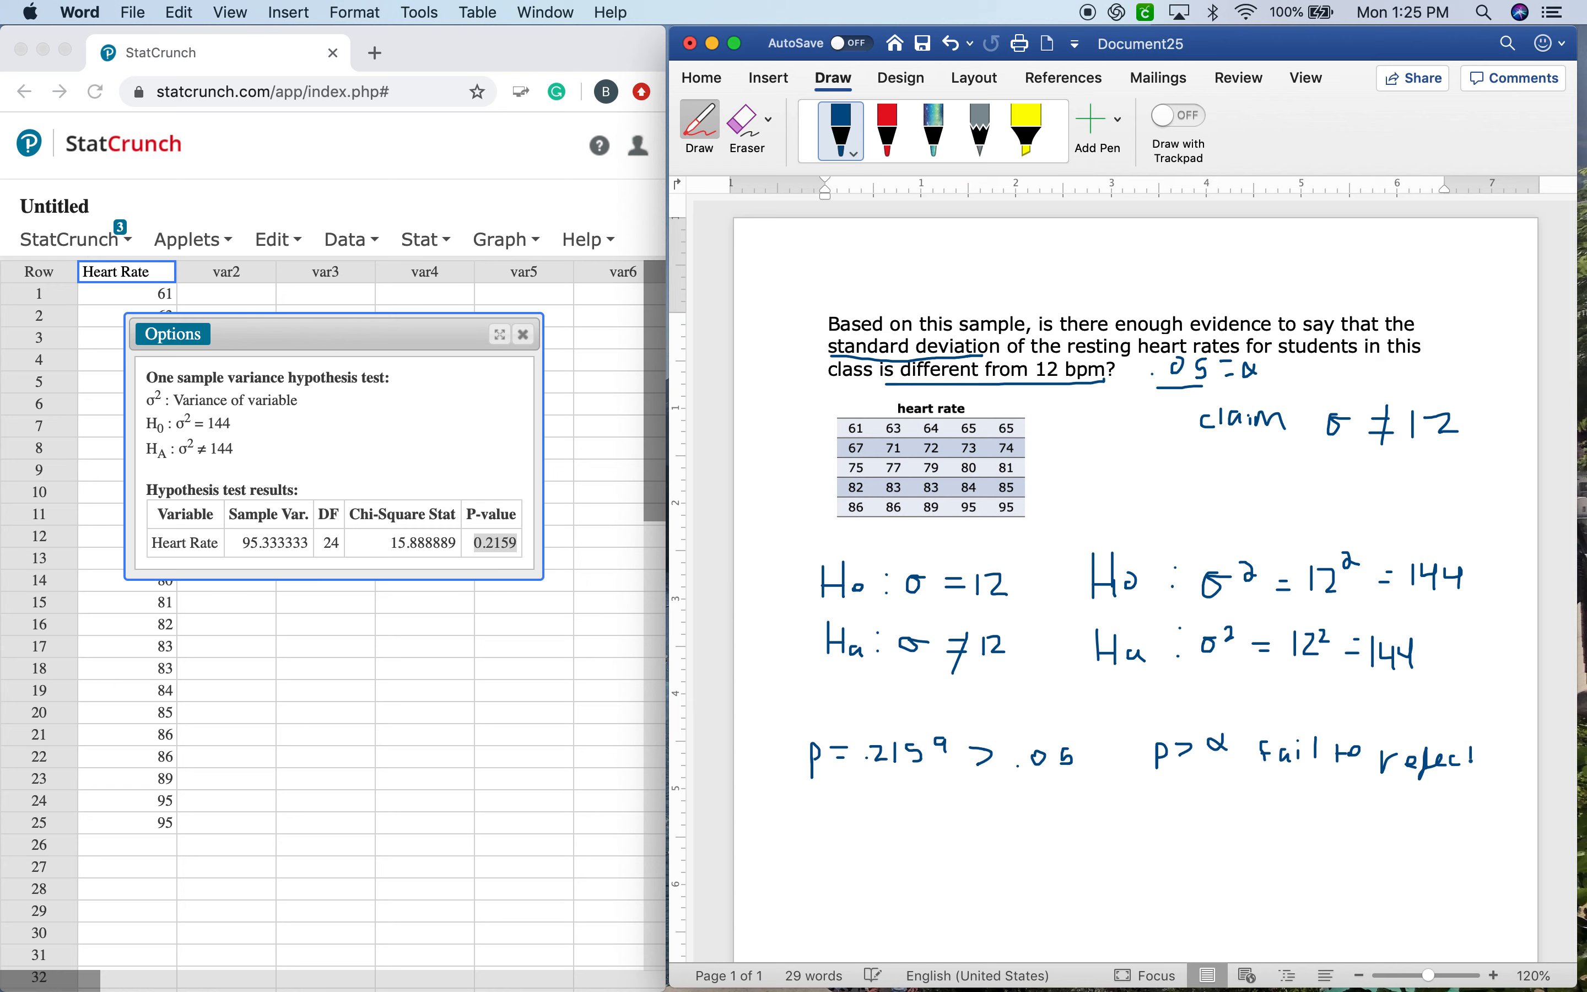
drag(1240, 808, 1240, 814)
drag(1249, 821, 1273, 819)
Enter below the data table: "We do not have evidence that the population standard deviation of resting heart rates for students is different than 12.".
click(845, 146)
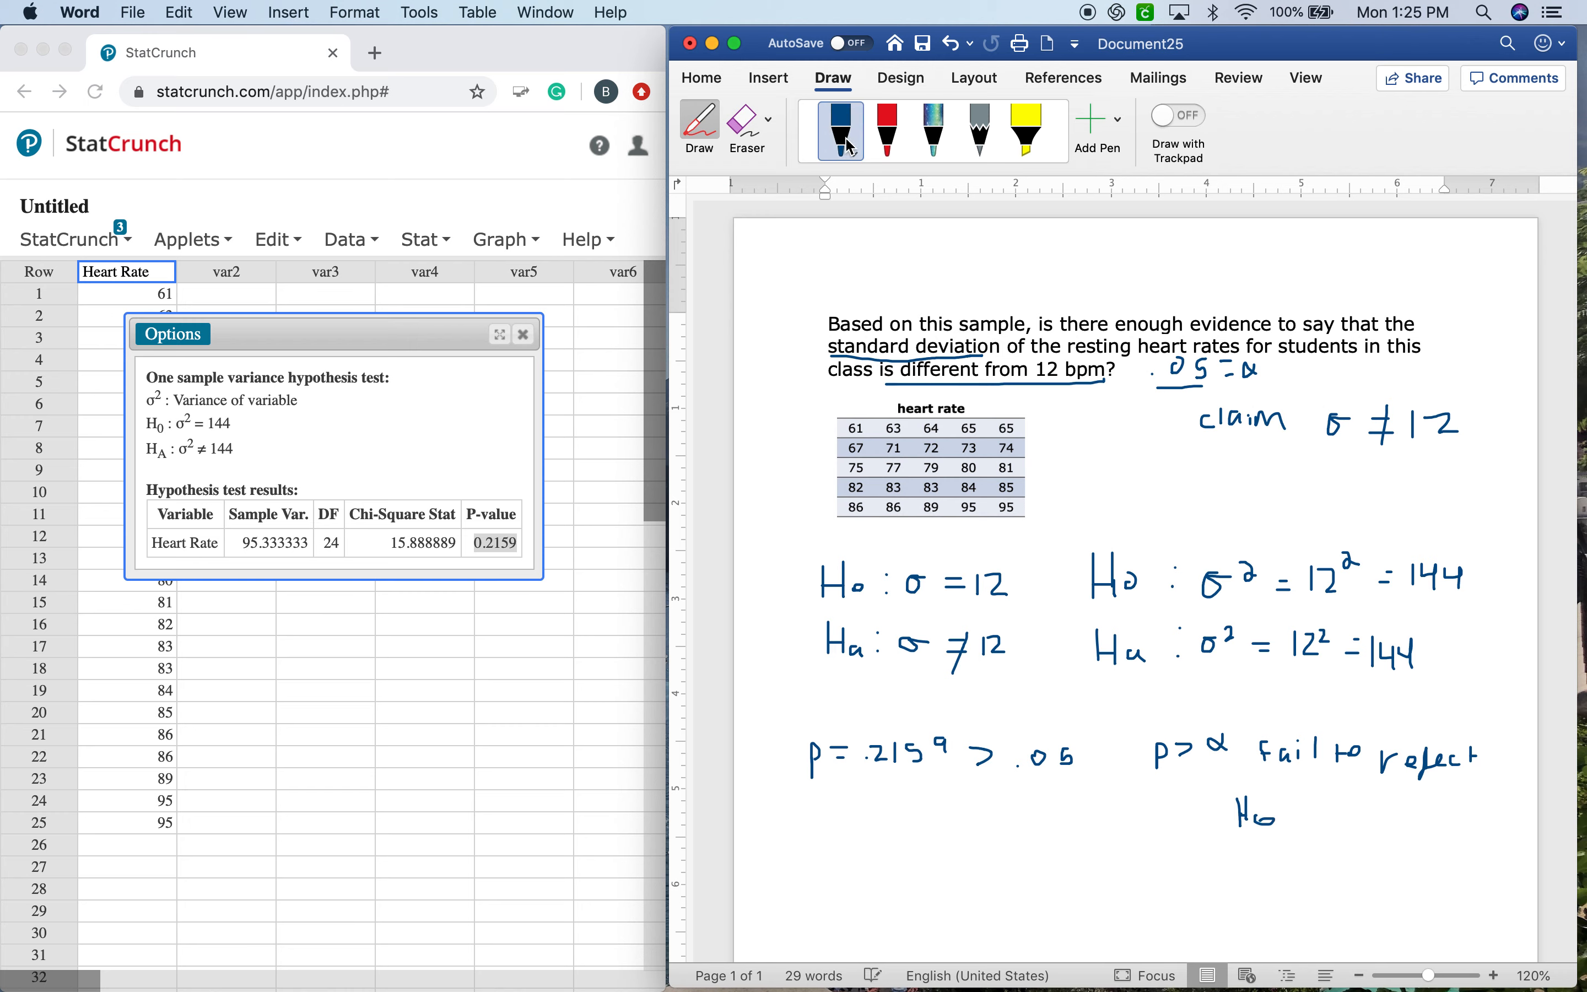
click(715, 138)
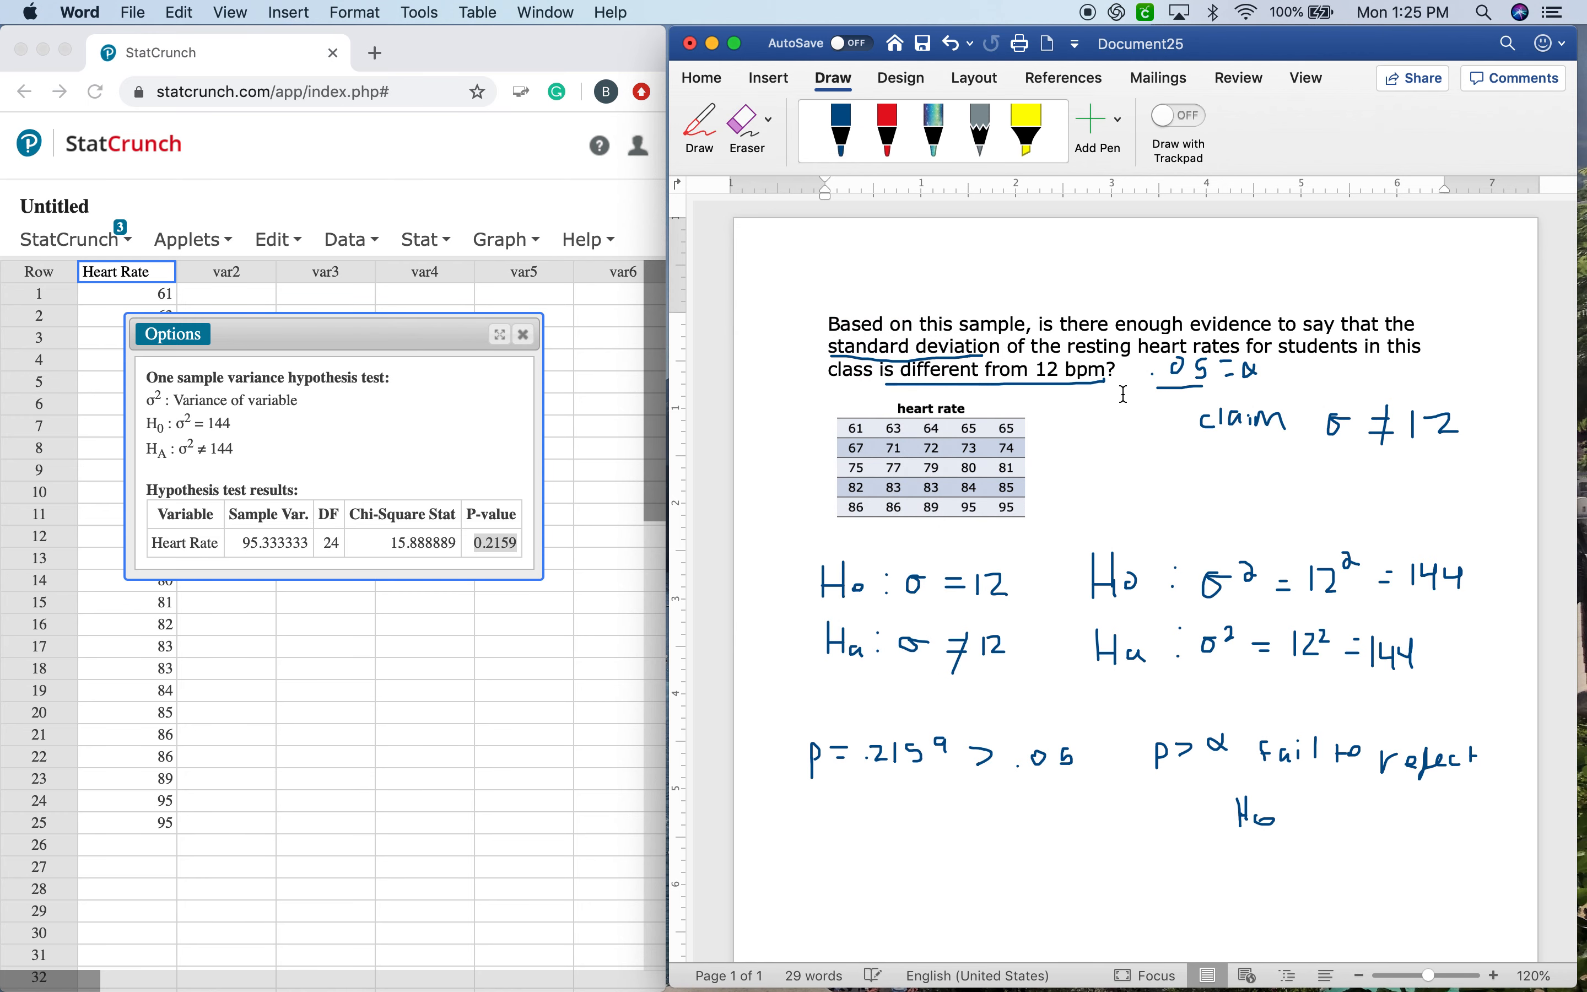
click(915, 547)
key(Return)
key(Return)
click(883, 568)
text(We do not have evidence the)
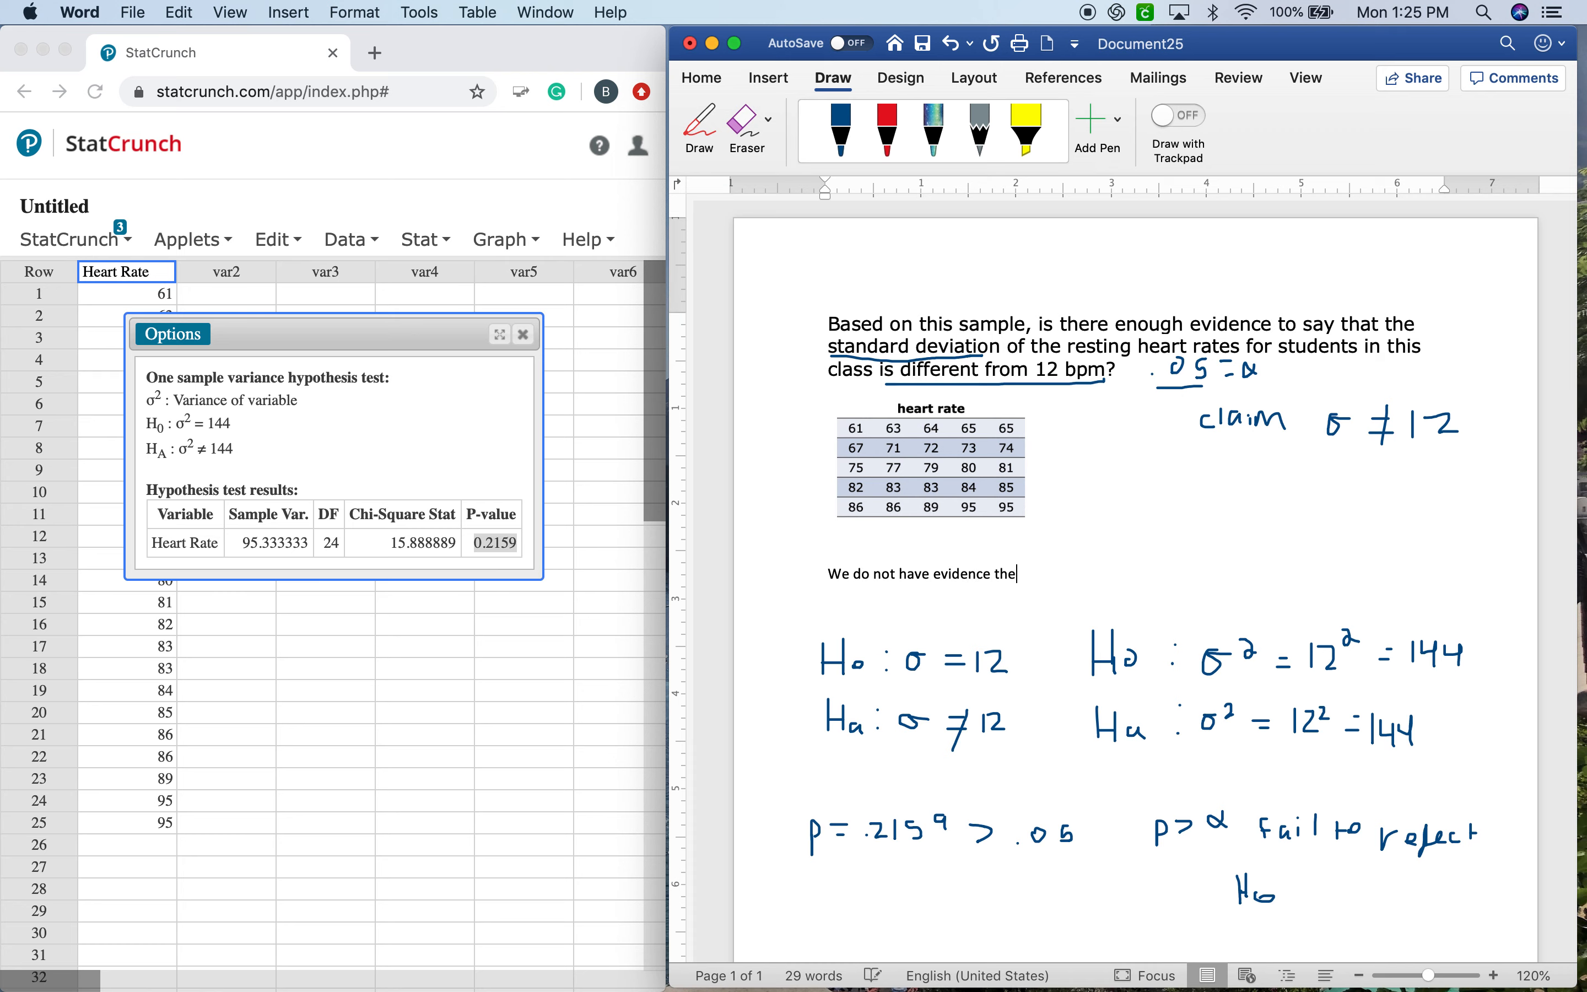
key(BackSpace)
text(at the population standar)
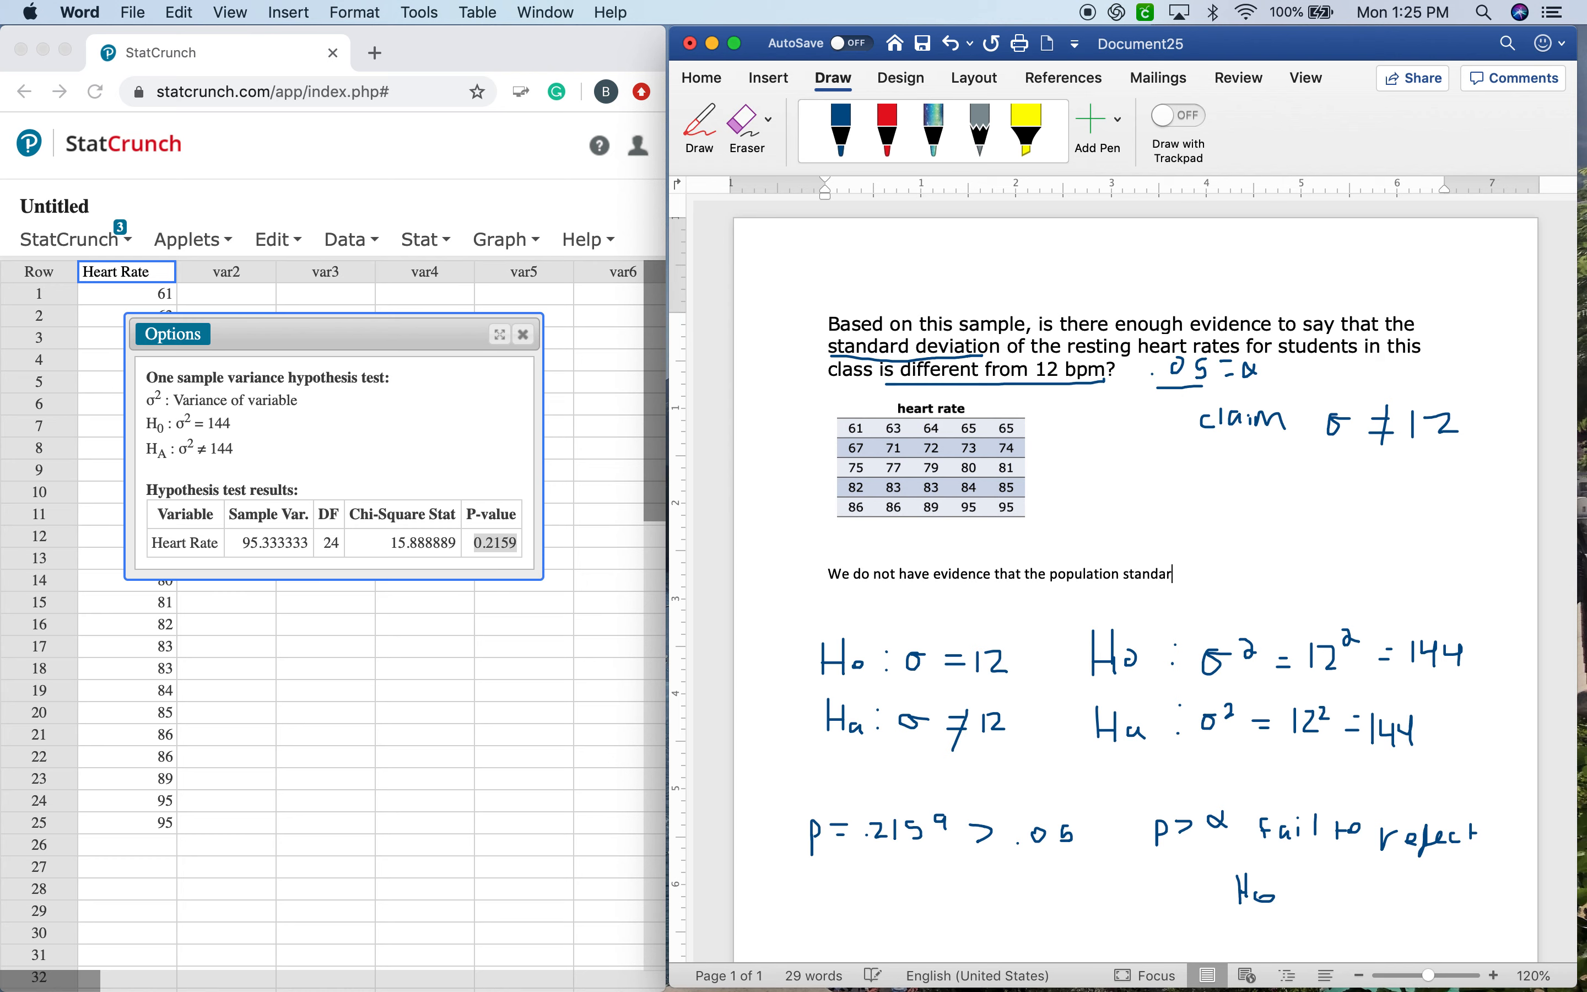
text(d deviatio)
text(n of resting hea)
text(r )
text(rate)
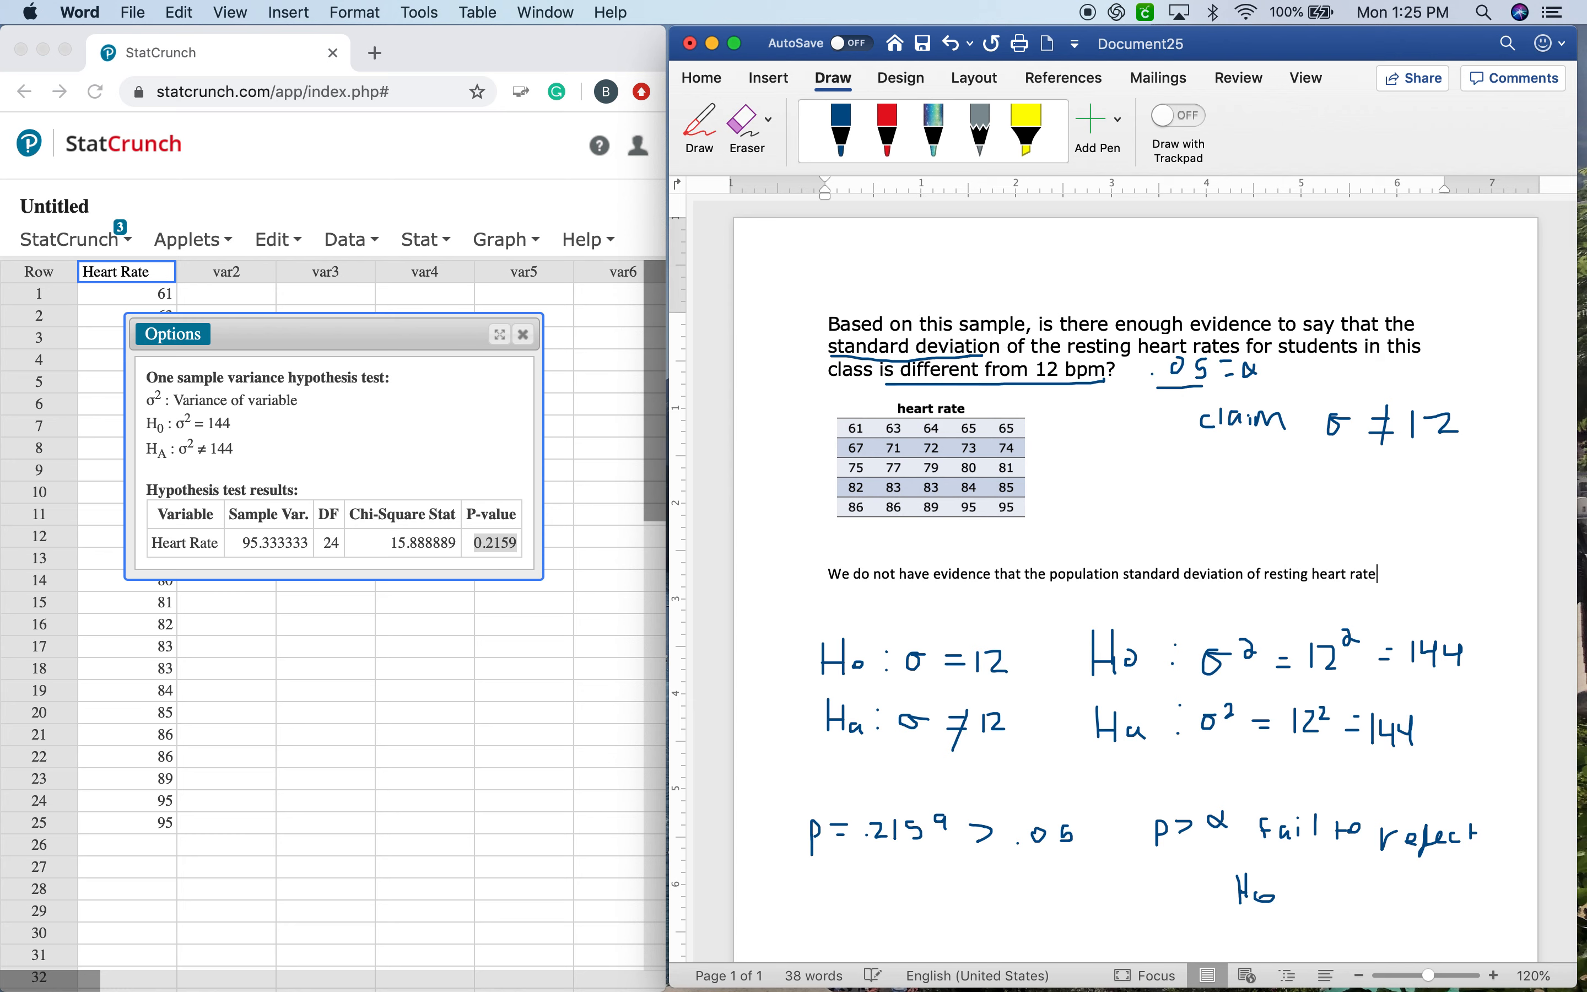
text(s for studen)
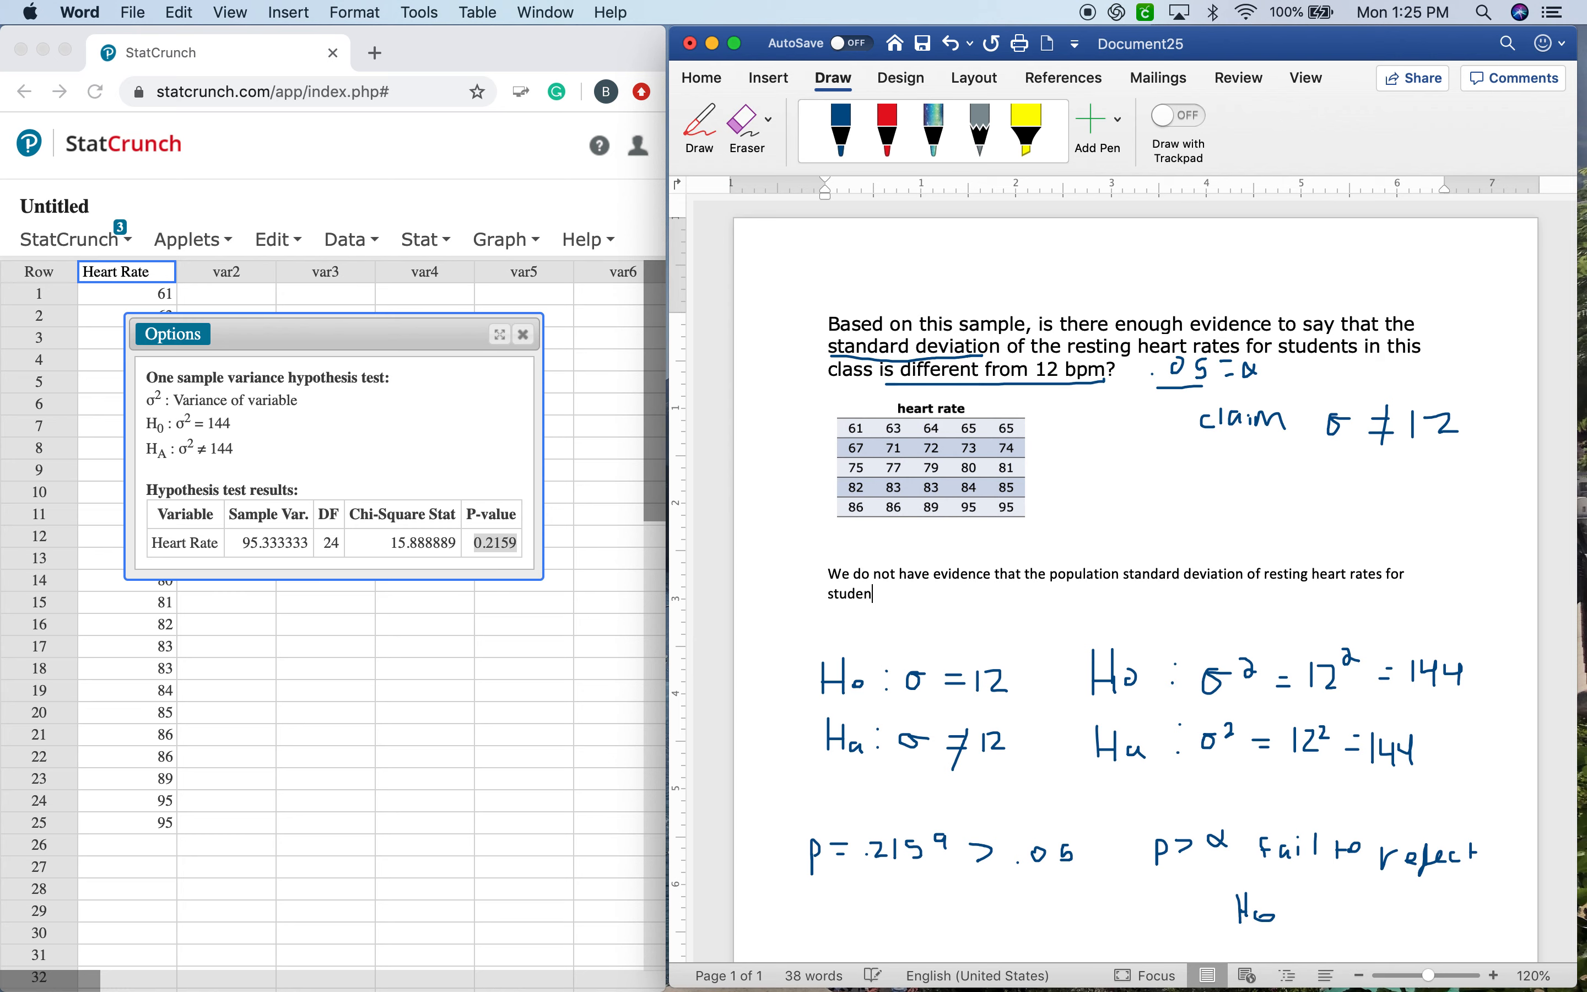
text(ts is different than 12.)
scroll(1021, 658, down, 2)
scroll(1021, 658, down, 1)
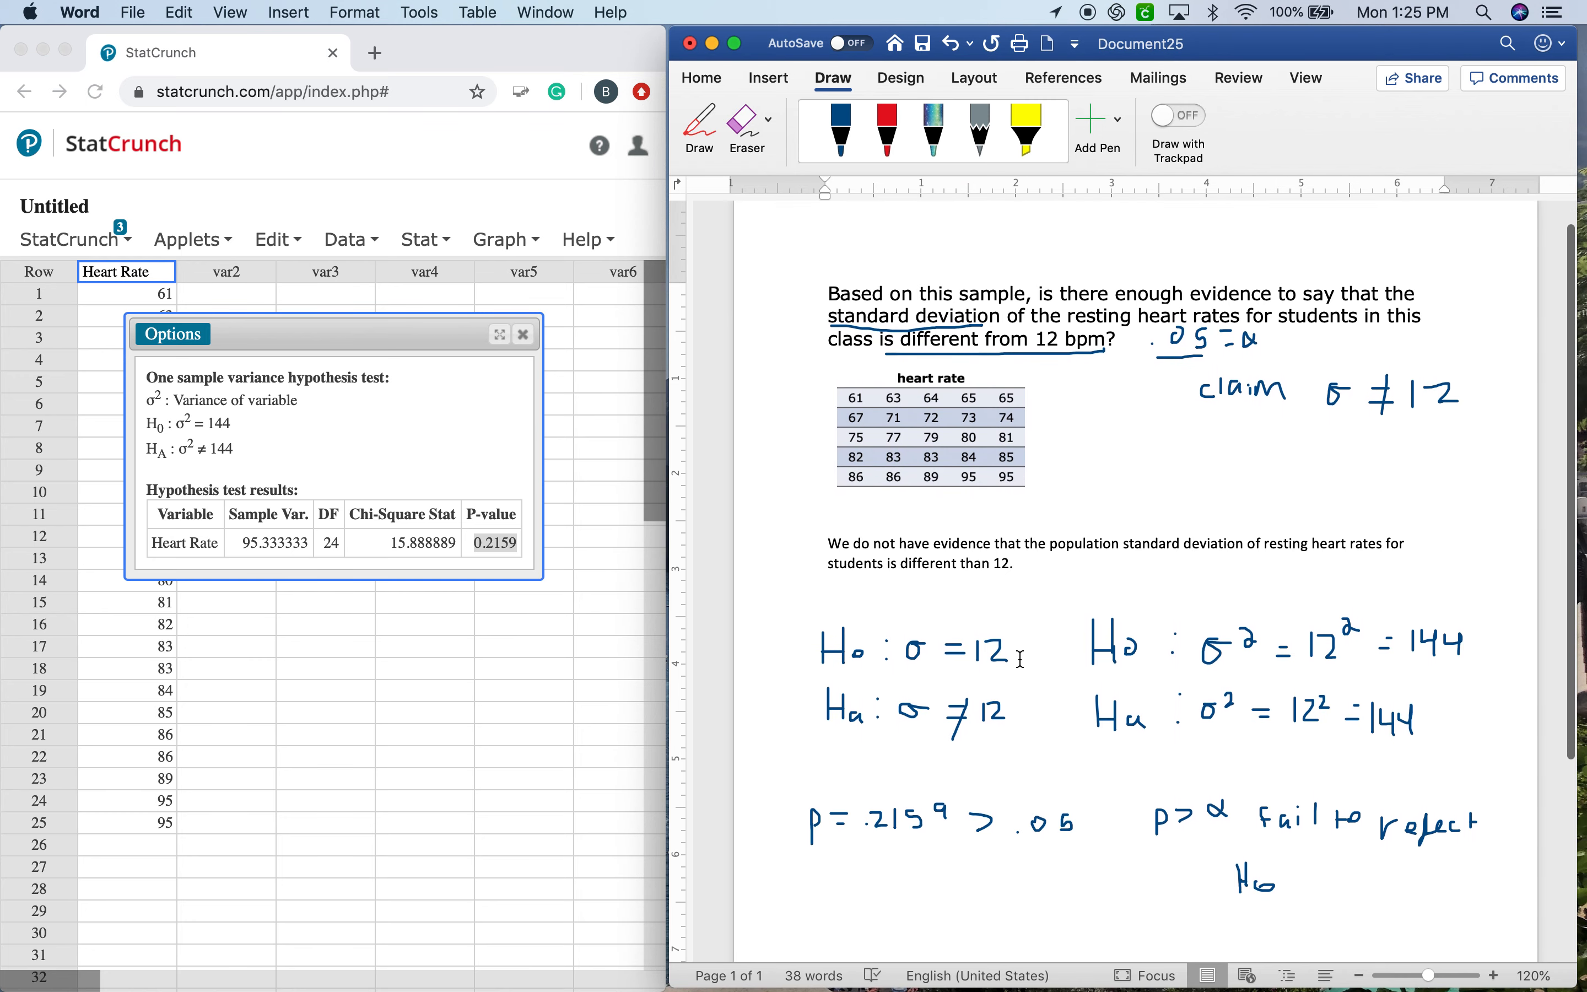